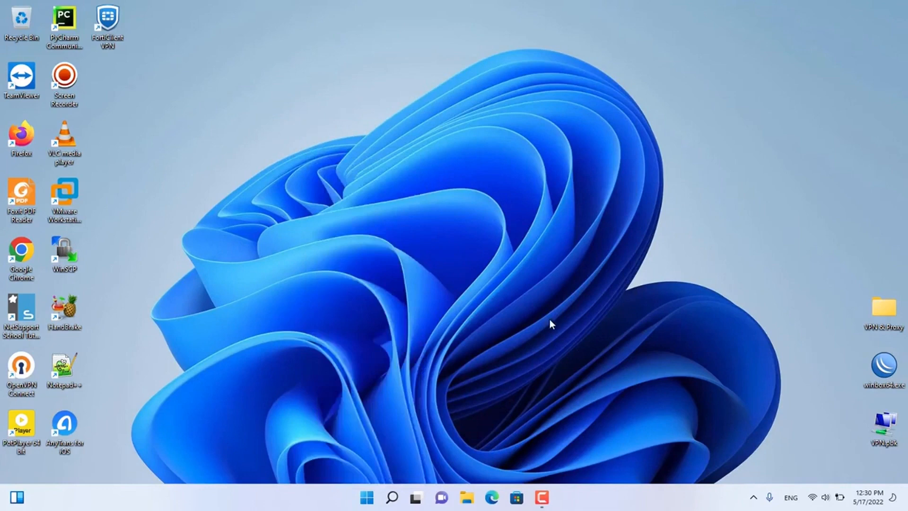
# - Turn off transparency effects in the Windows color personalization settings
pyautogui.click(549, 320)
pyautogui.press('super+i')
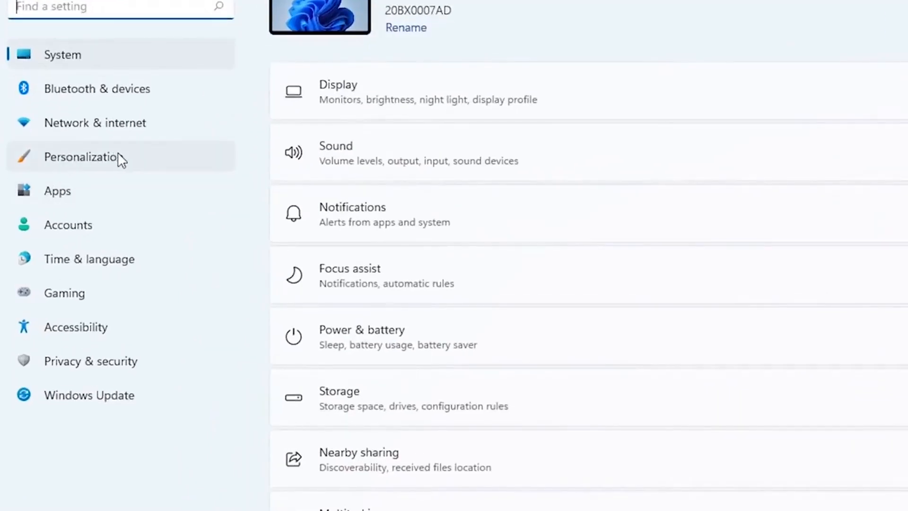
pyautogui.click(118, 157)
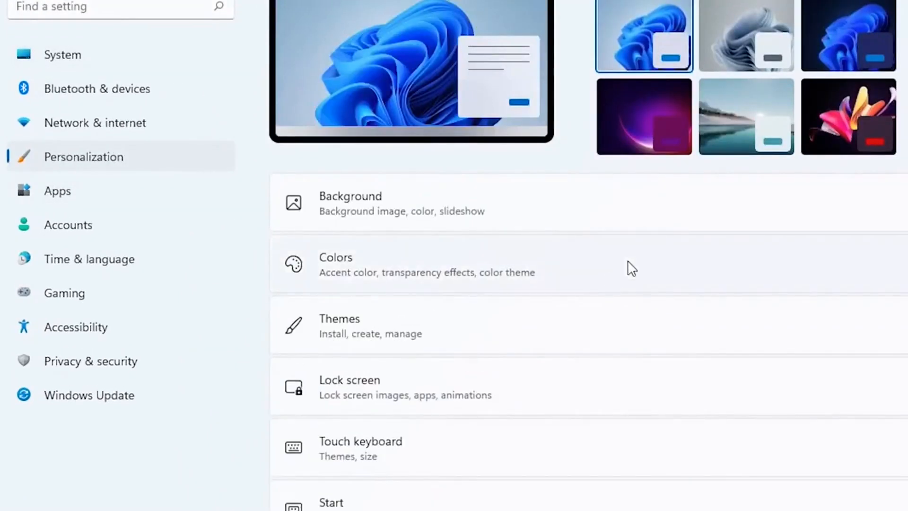
pyautogui.click(627, 269)
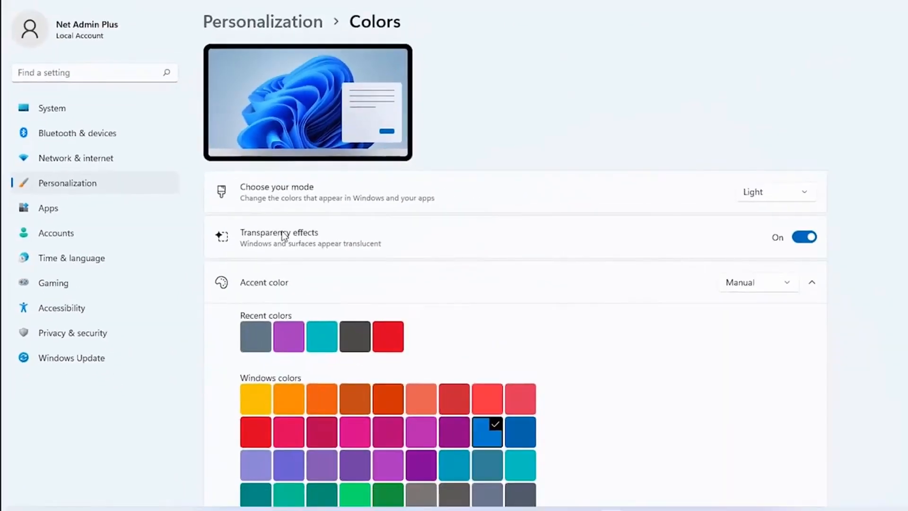
pyautogui.click(804, 237)
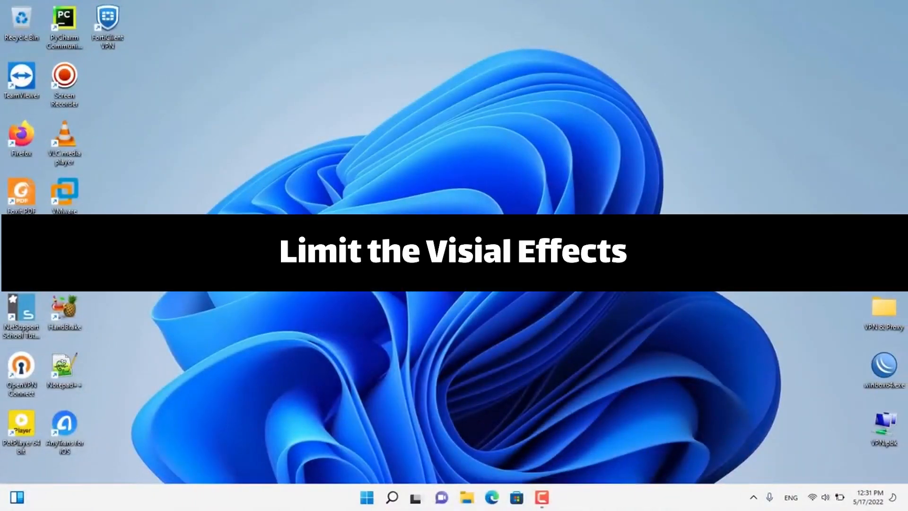
# - Find the advanced system settings and open the Performance options for visual effects
pyautogui.click(367, 497)
pyautogui.click(387, 96)
pyautogui.write('ad')
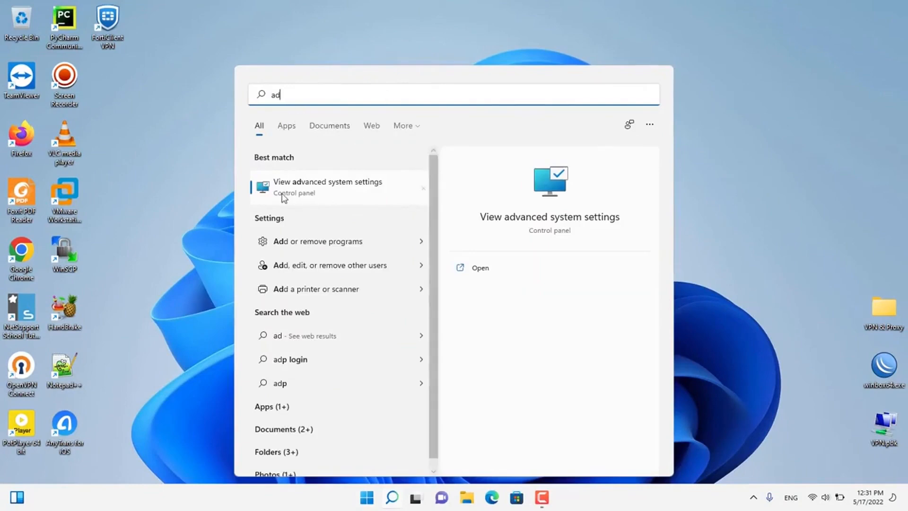
pyautogui.click(354, 194)
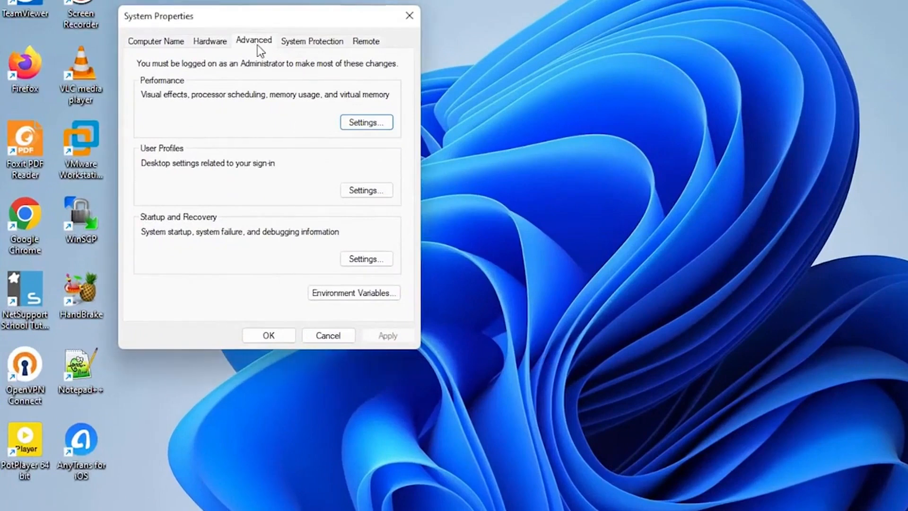
pyautogui.click(370, 124)
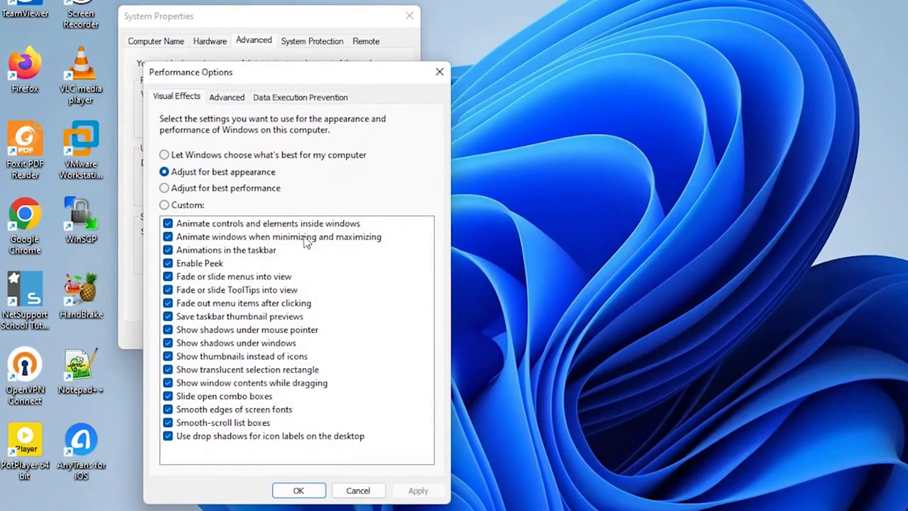
# - Adjust visual effects for best performance, keeping only thumbnails instead of icons and smooth edges of screen fonts enabled, and accept the settings
pyautogui.click(165, 188)
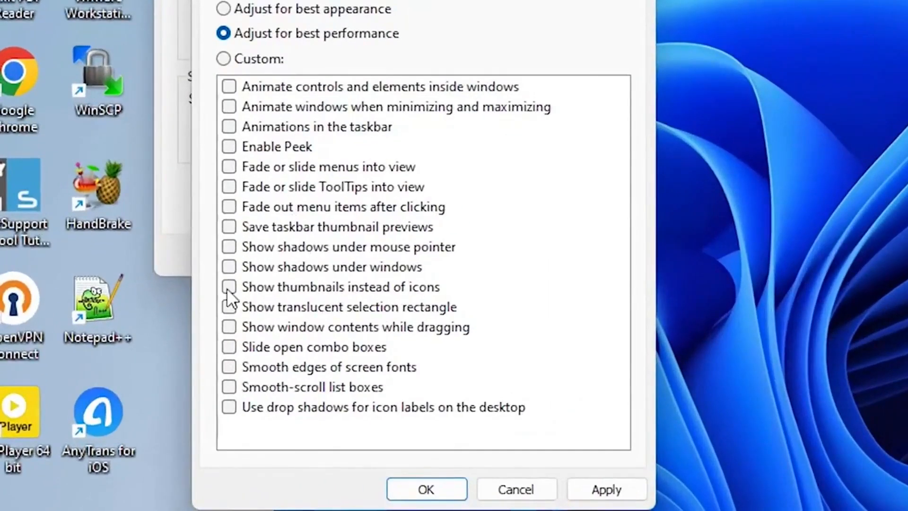
pyautogui.click(229, 287)
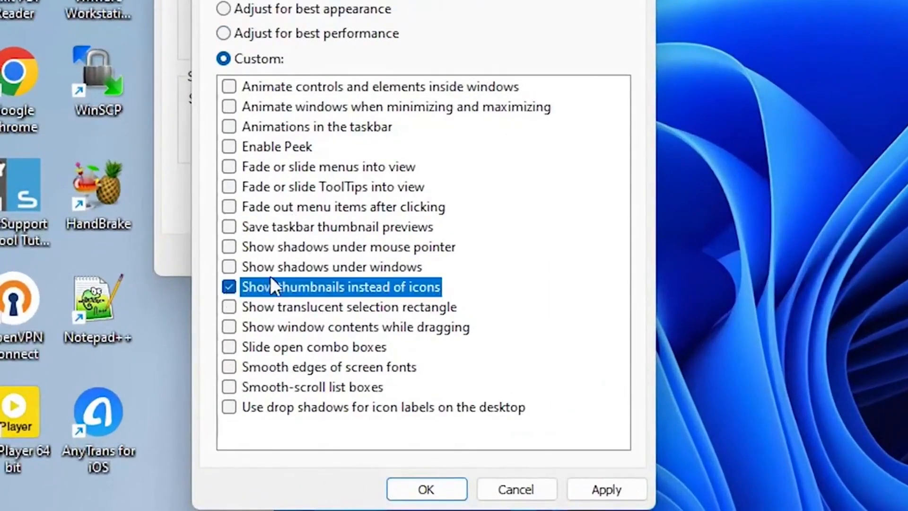
pyautogui.click(371, 367)
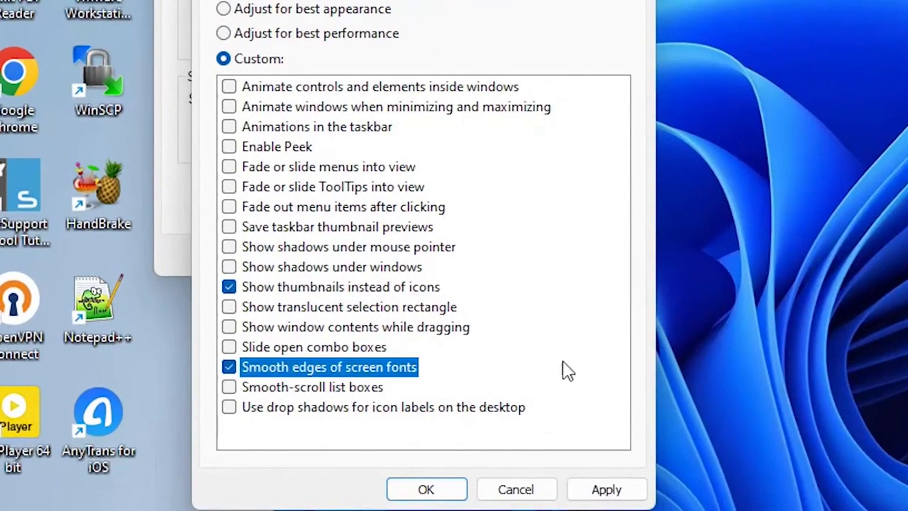
pyautogui.click(443, 487)
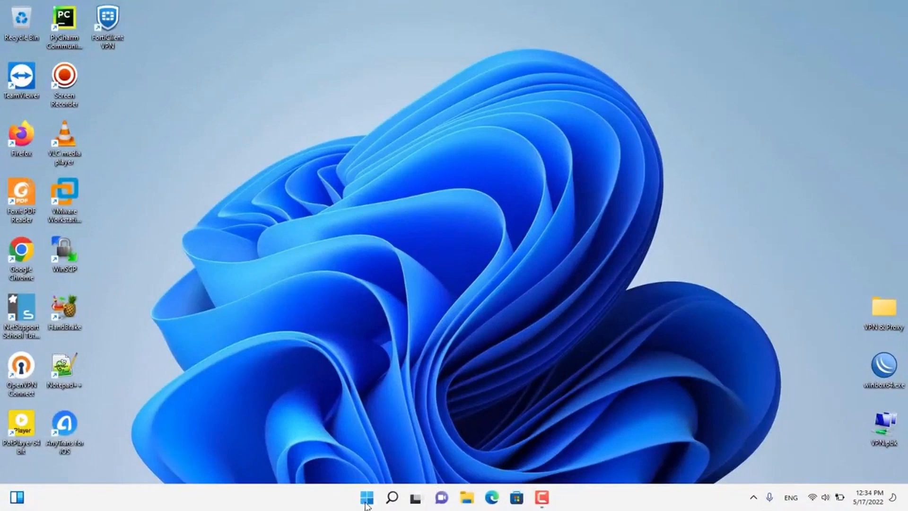
# - Turn off Microsoft OneDrive in the list of startup apps in Windows Settings
pyautogui.click(366, 499)
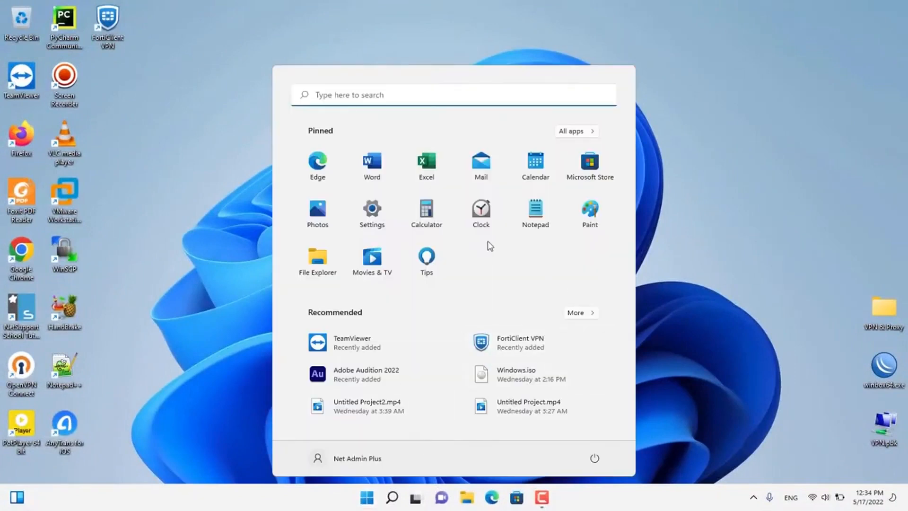
pyautogui.click(378, 210)
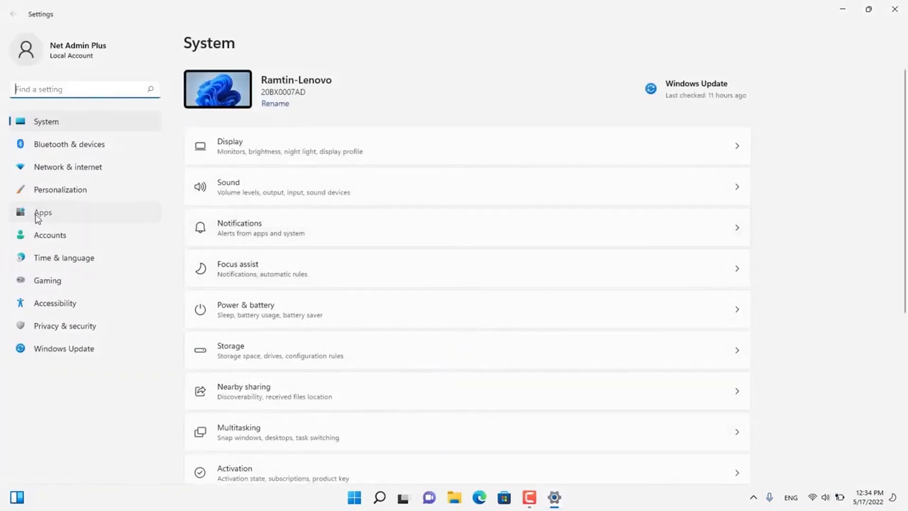
pyautogui.click(38, 214)
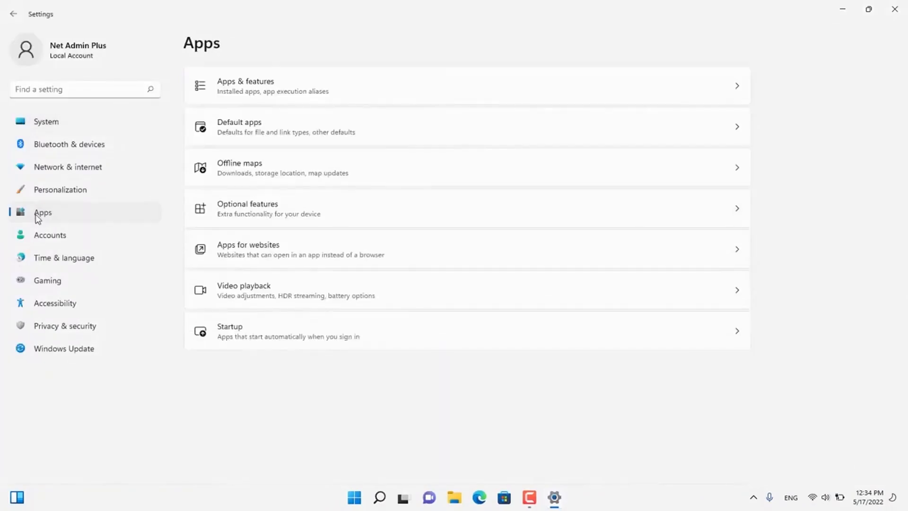
pyautogui.click(341, 334)
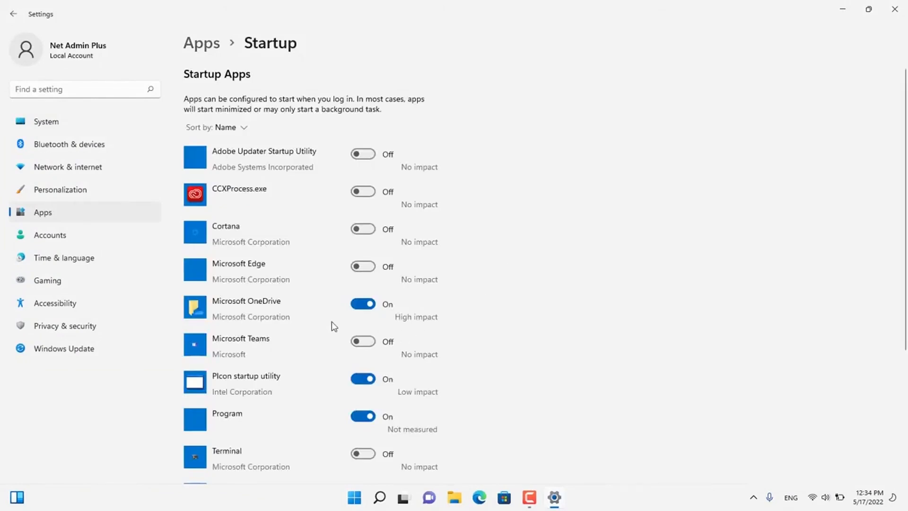
pyautogui.click(364, 307)
pyautogui.scroll(-4, 571, 326)
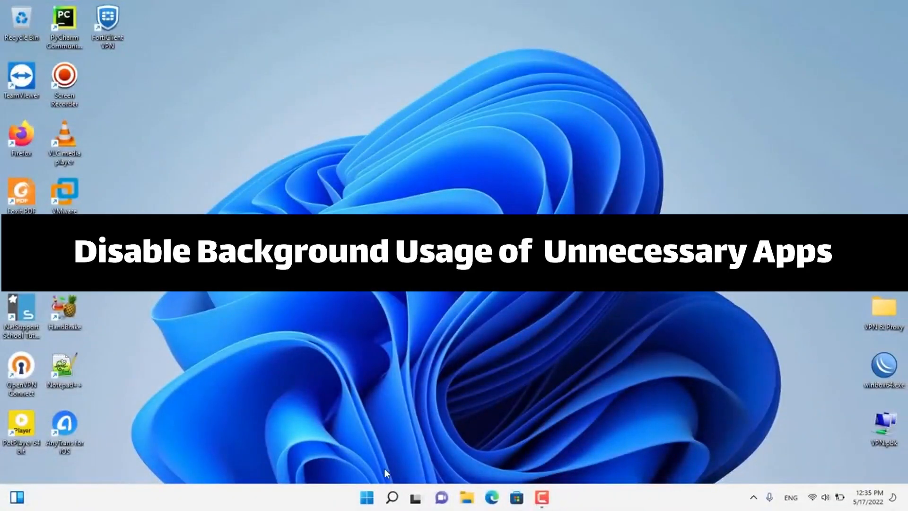
# - Open the advanced options of Cortana from the installed apps list in Windows Settings
pyautogui.click(367, 497)
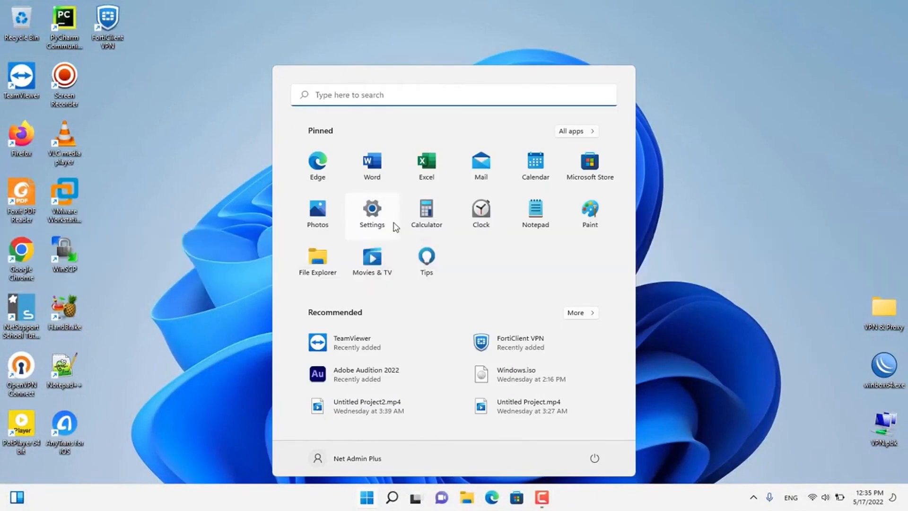
pyautogui.click(398, 224)
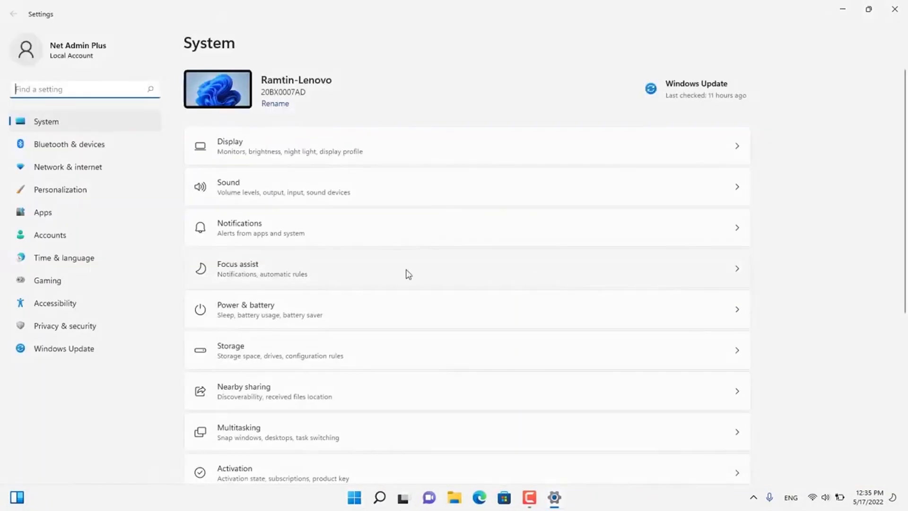
pyautogui.click(43, 215)
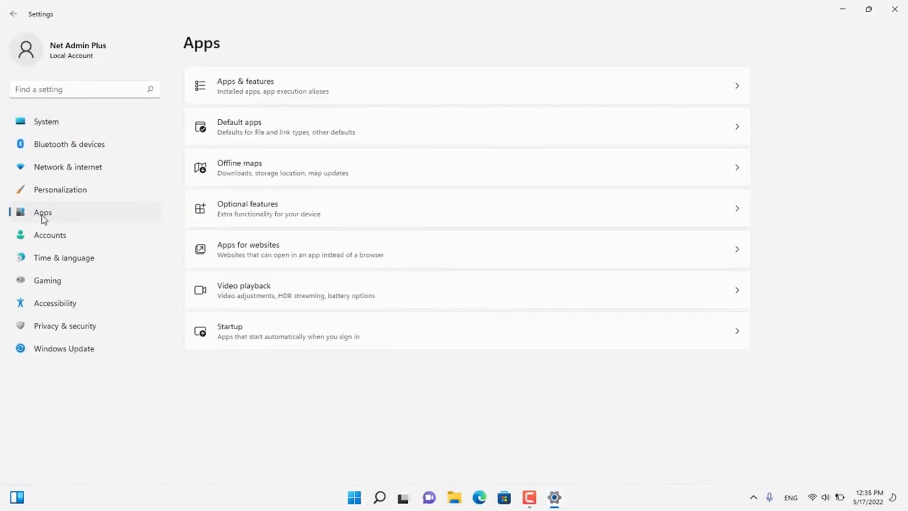
pyautogui.click(419, 93)
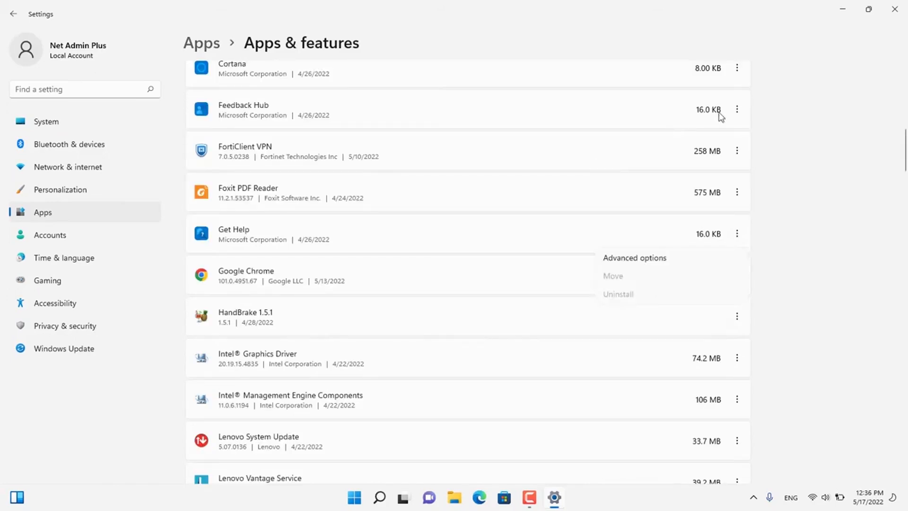
pyautogui.click(737, 70)
pyautogui.click(738, 68)
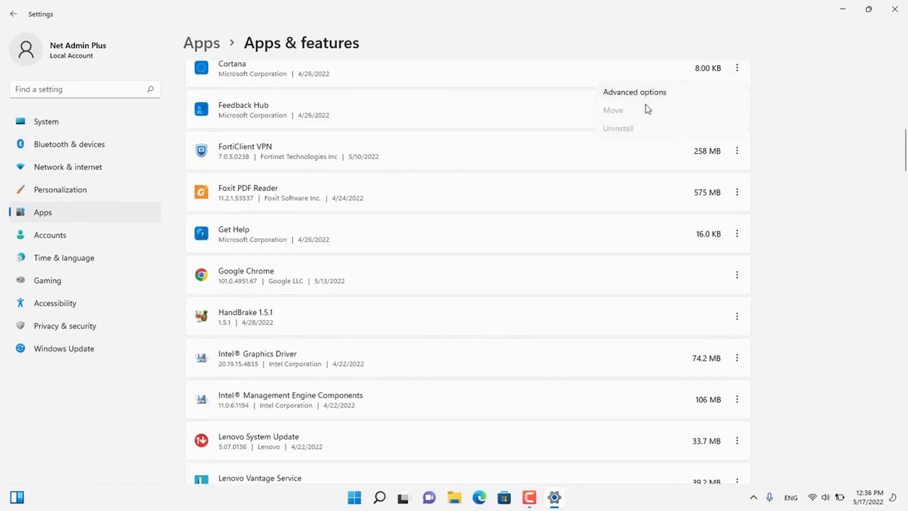
pyautogui.click(654, 97)
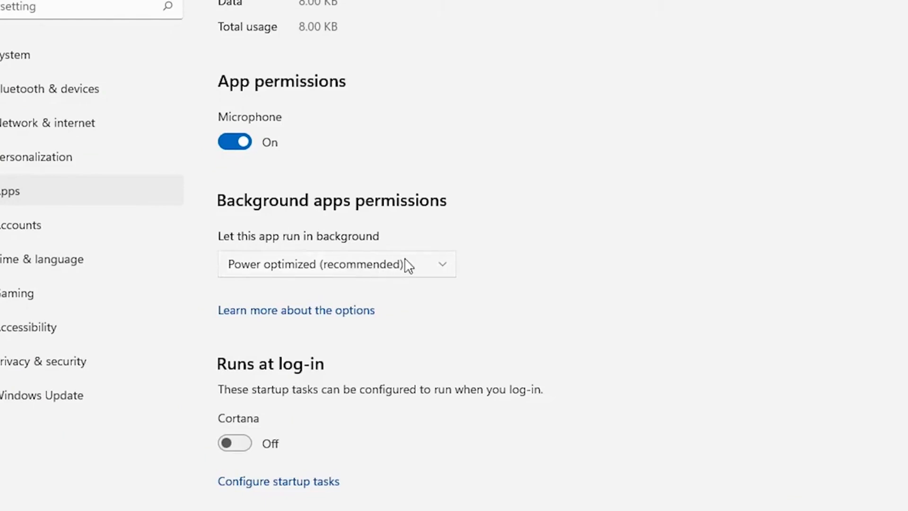
# - Set Cortana's background apps permission to Never and return to the installed apps list
pyautogui.click(428, 268)
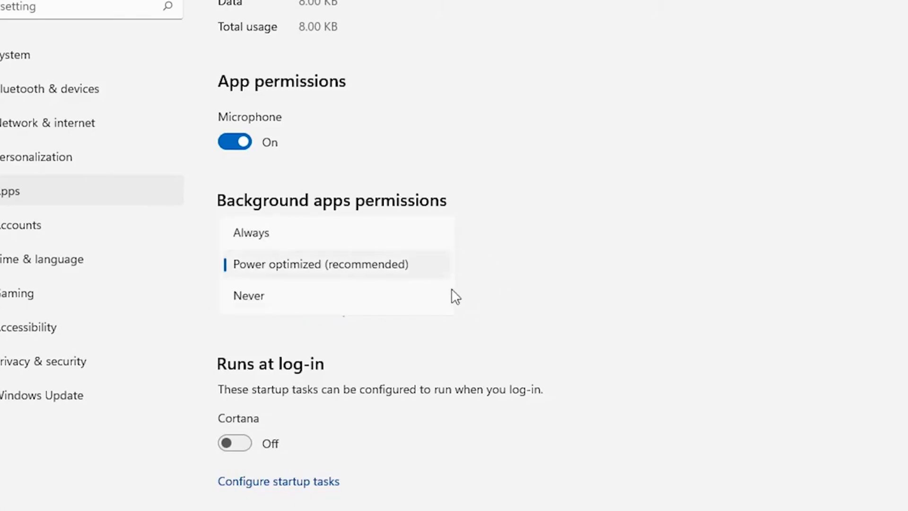
pyautogui.click(392, 303)
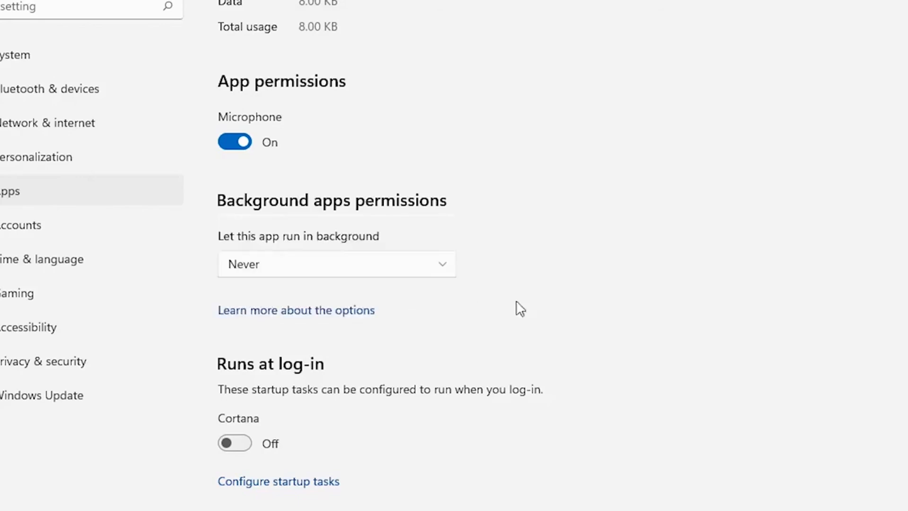
pyautogui.click(331, 55)
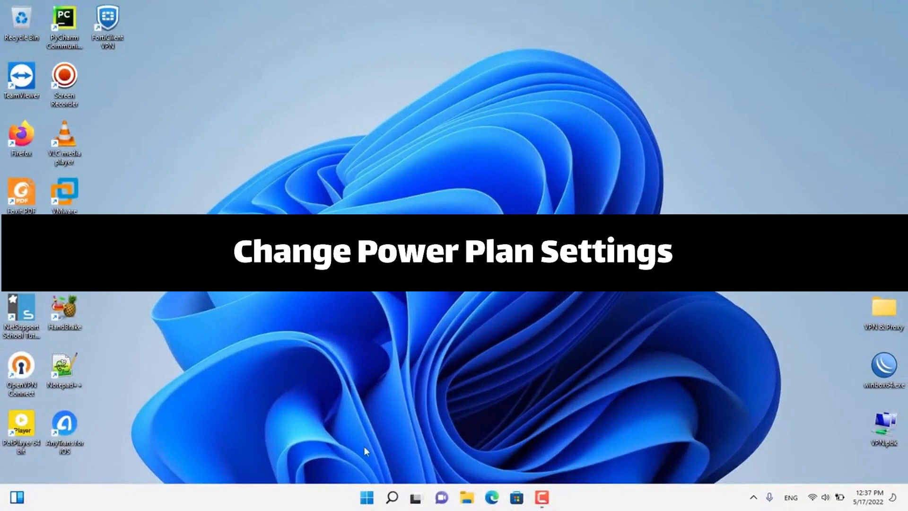
# - Search Windows for "power" and open the settings for choosing a power plan
pyautogui.click(366, 501)
pyautogui.write('powe')
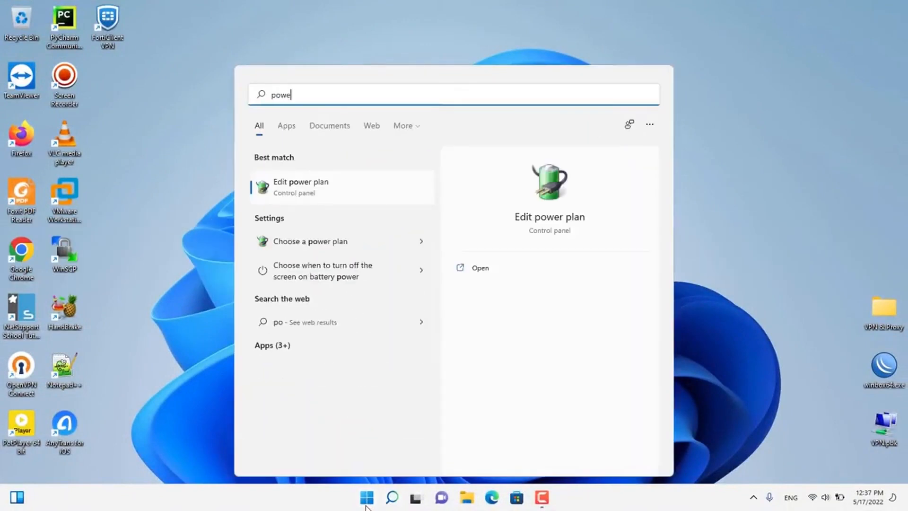
pyautogui.write('r')
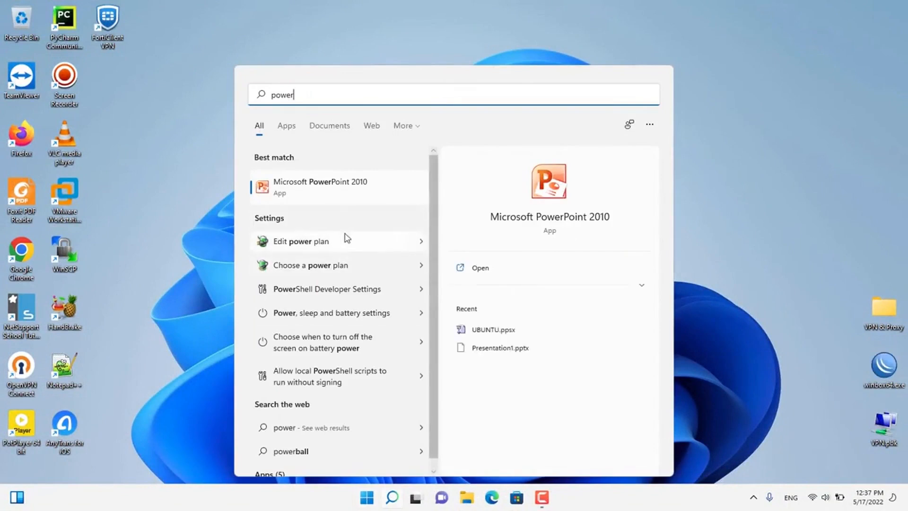
pyautogui.click(345, 266)
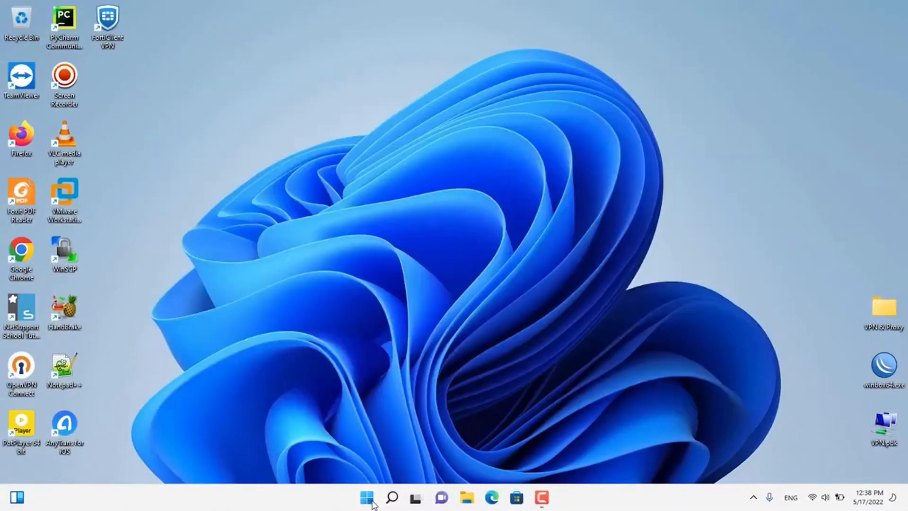
# - Search Windows for "power", edit the current power plan and open its advanced power settings
pyautogui.click(368, 498)
pyautogui.write('power')
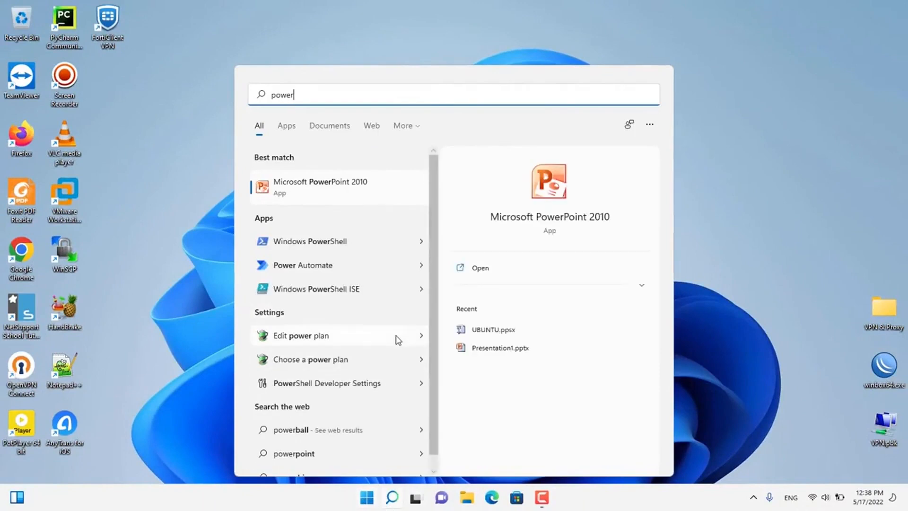
pyautogui.click(361, 340)
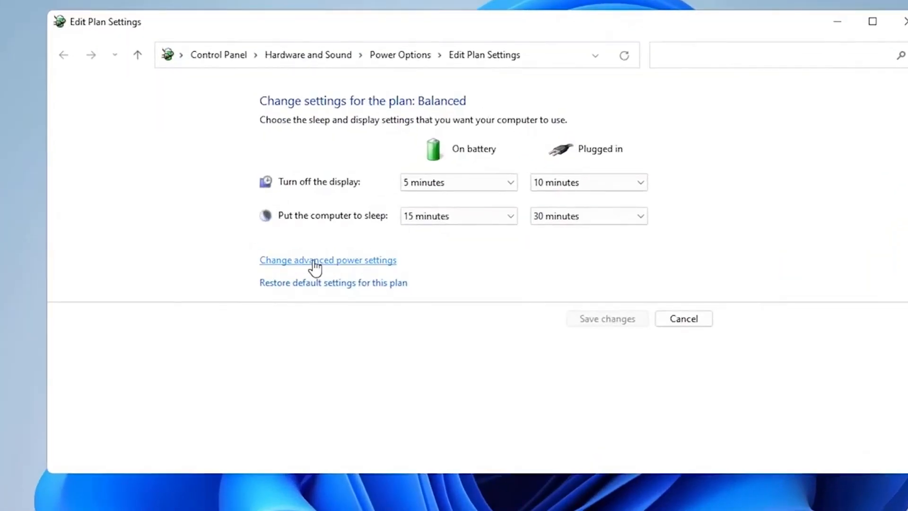
pyautogui.click(314, 261)
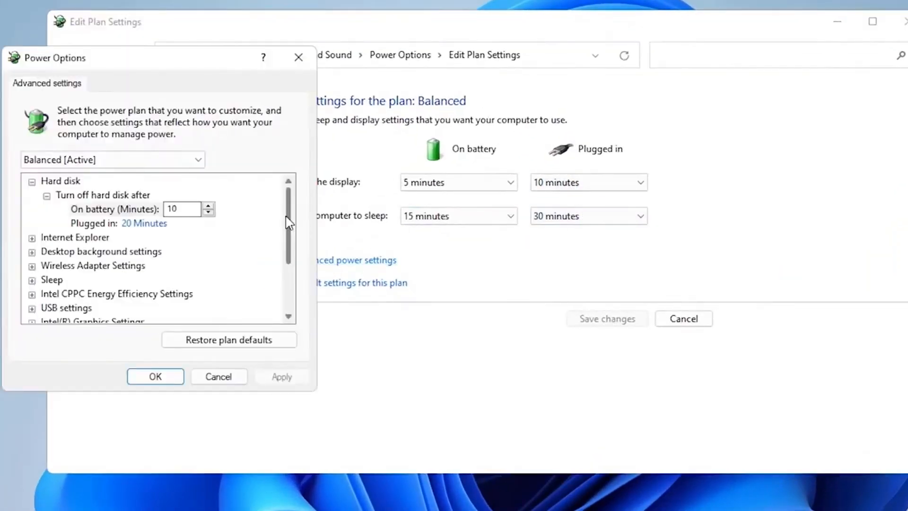
# - Expand the maximum processor state under Processor power management and open its plugged-in percentage for editing
pyautogui.moveTo(288, 222); pyautogui.dragTo(286, 262)
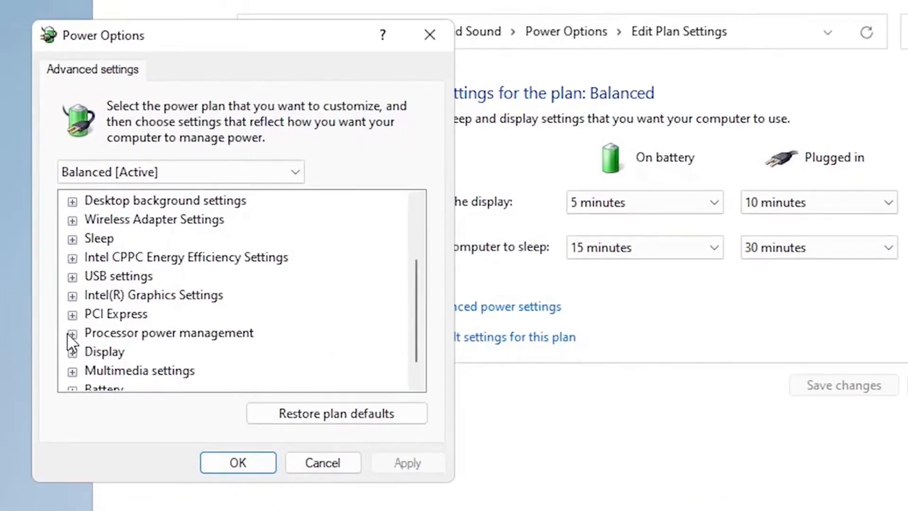
pyautogui.click(71, 334)
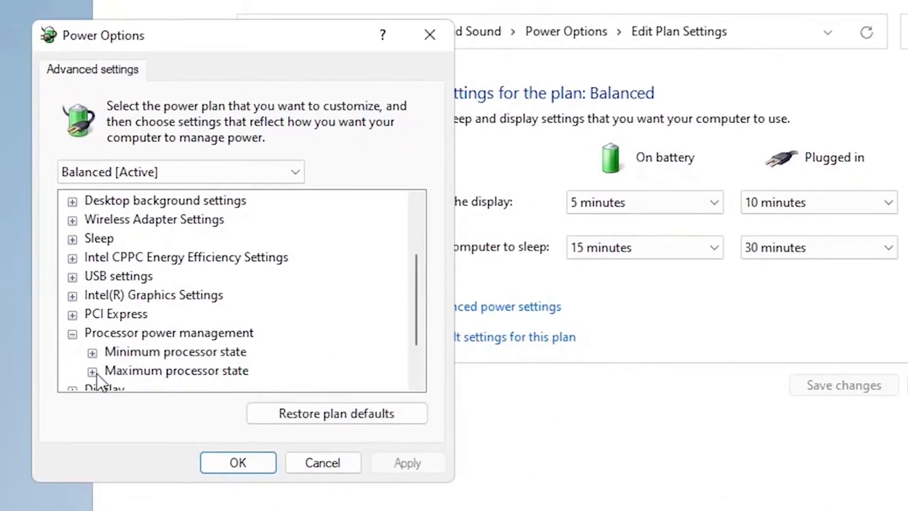
pyautogui.click(94, 373)
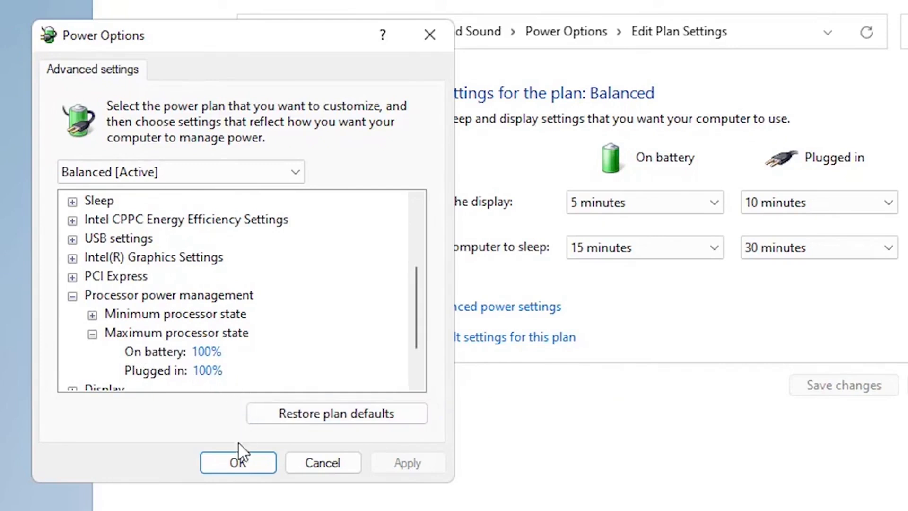
pyautogui.click(283, 371)
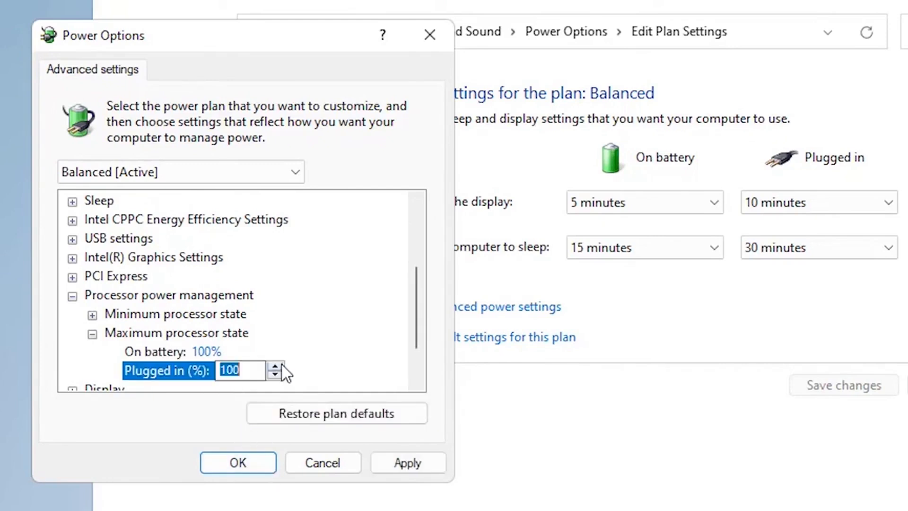
pyautogui.click(257, 370)
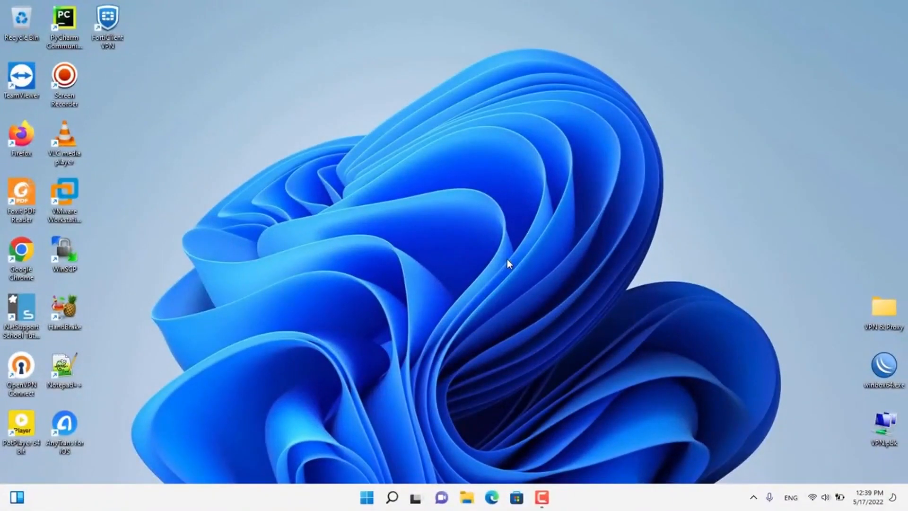
# - Open Windows Settings, enter "storage" in the settings search, and open the Temporary files page under System > Storage
pyautogui.click(364, 499)
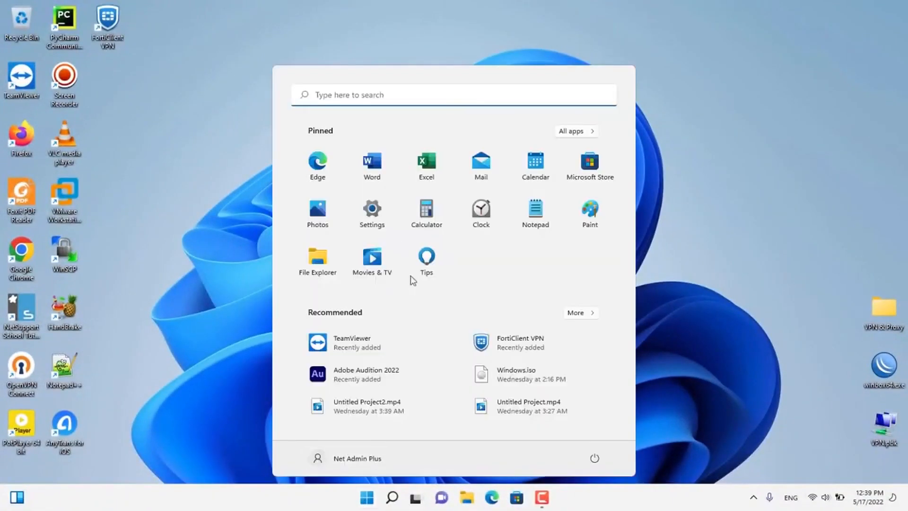
pyautogui.click(363, 219)
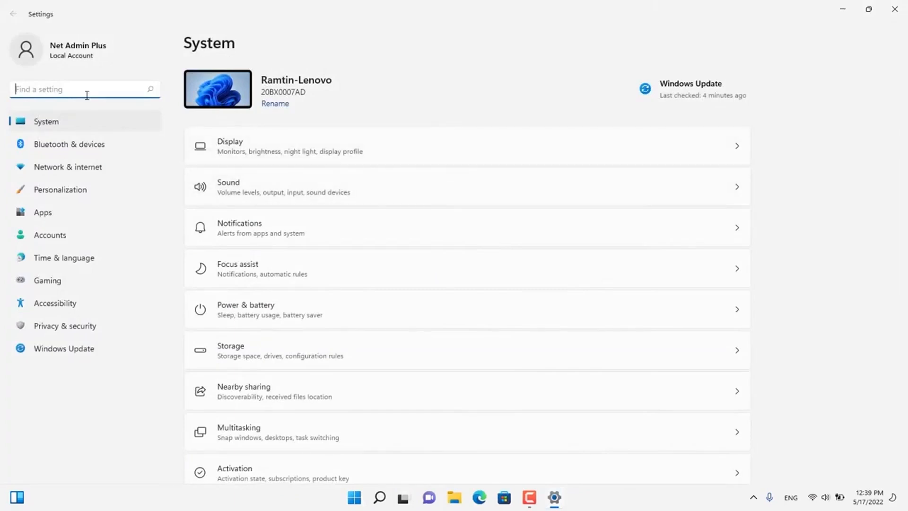
pyautogui.write('storage')
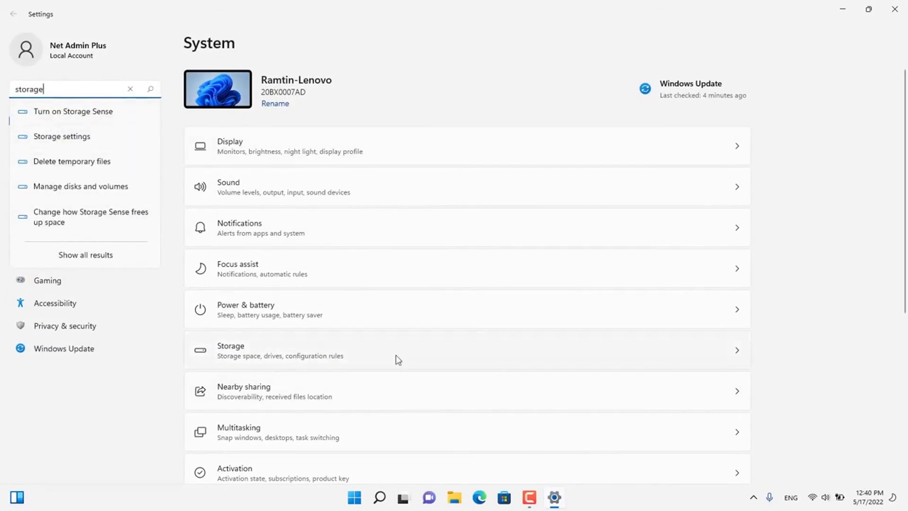
pyautogui.click(298, 331)
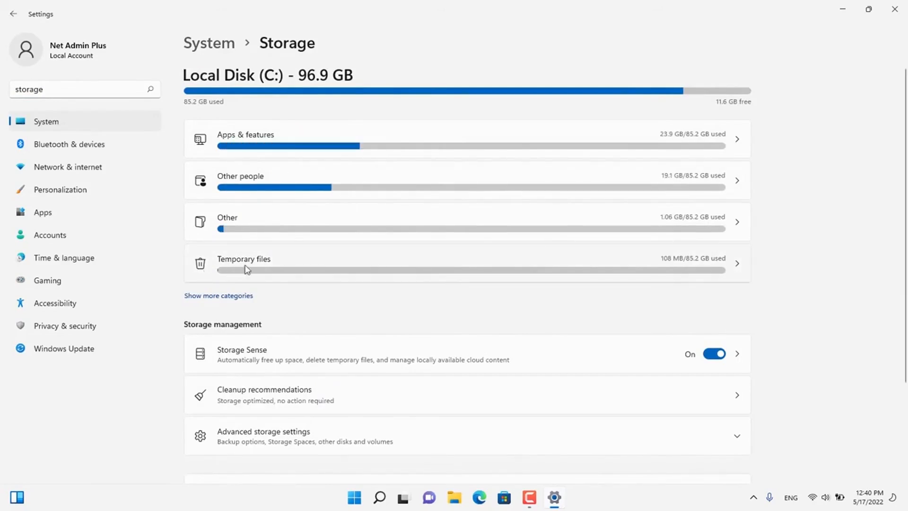
pyautogui.click(736, 266)
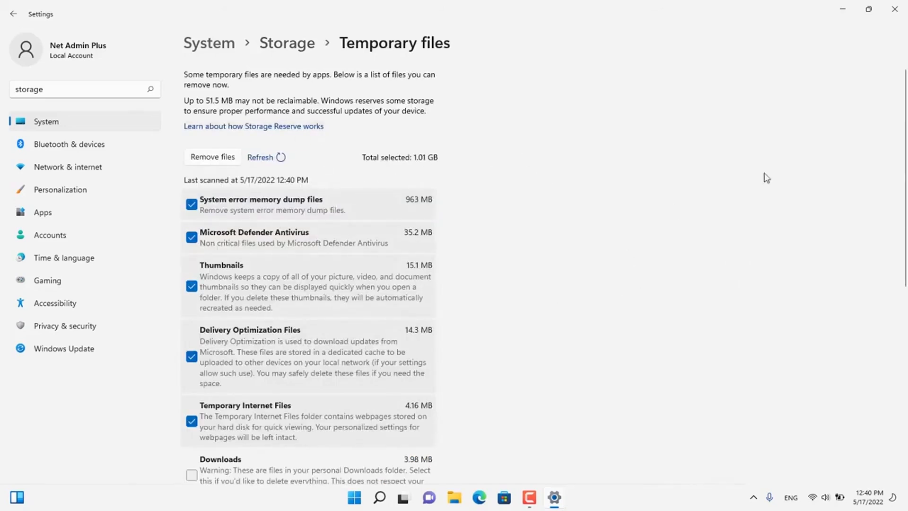
# - Review the temporary file categories and permanently remove the preselected ones, leaving Downloads and Temporary Windows installation files unselected
pyautogui.scroll(-8, 466, 326)
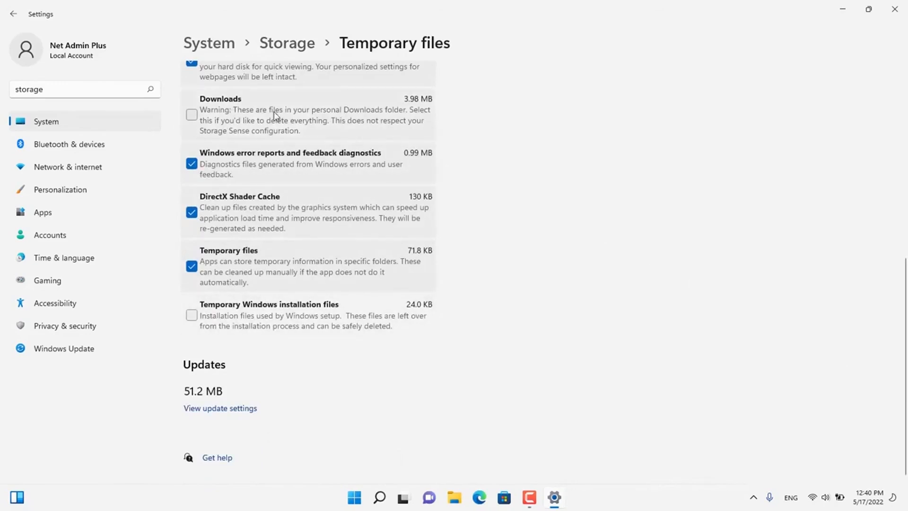
pyautogui.scroll(5, 907, 294)
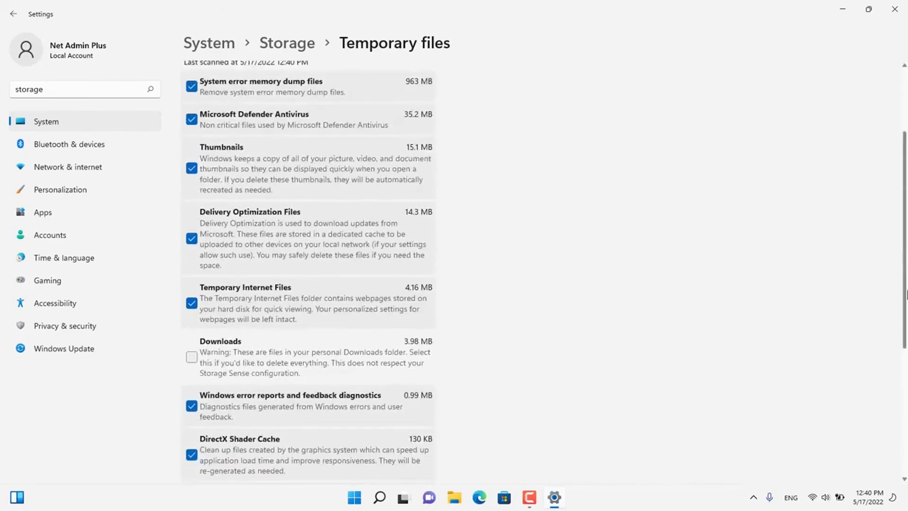
pyautogui.scroll(-2, 906, 294)
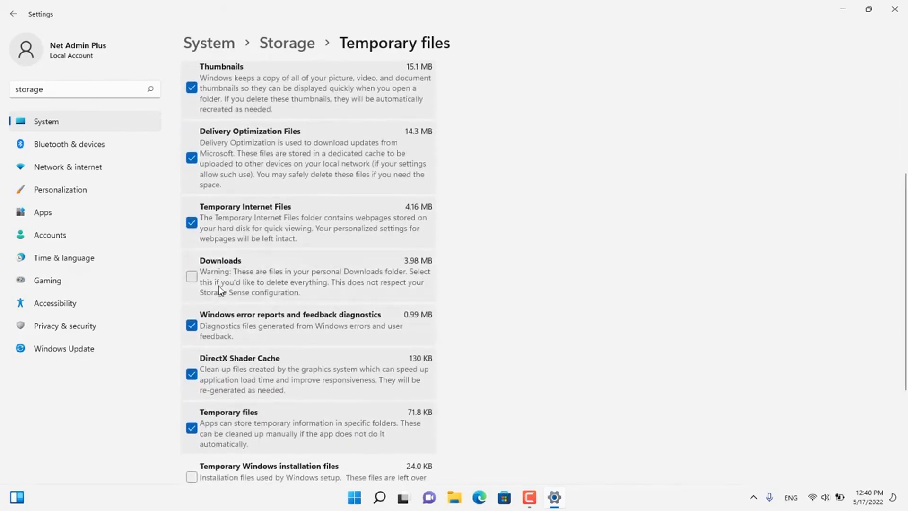
pyautogui.scroll(-4, 879, 290)
pyautogui.scroll(4, 905, 290)
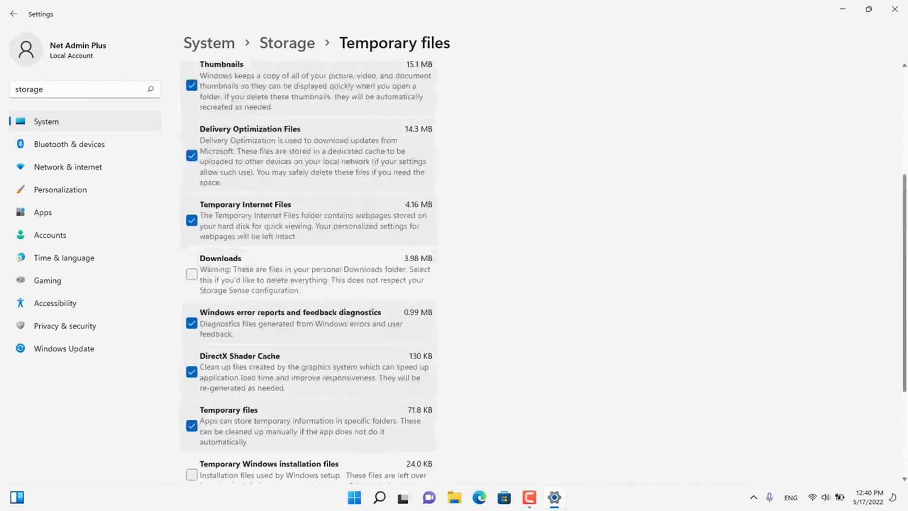
pyautogui.scroll(4, 904, 290)
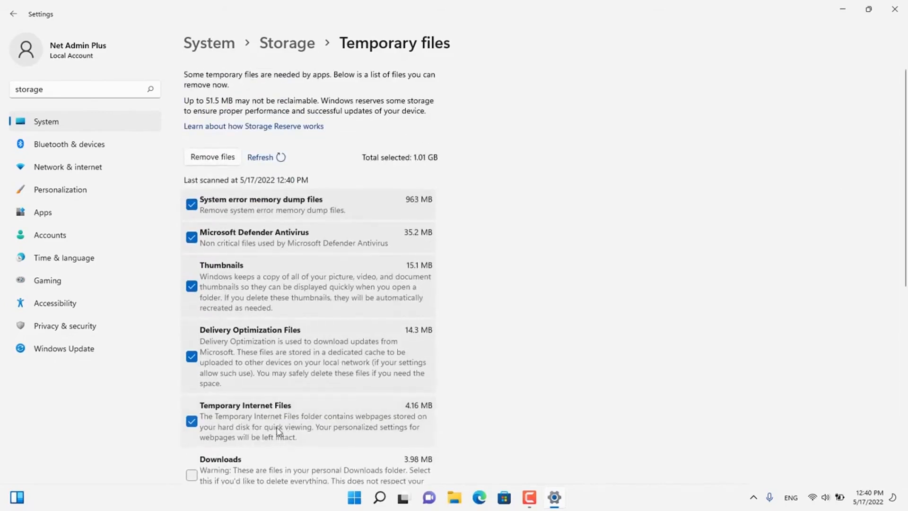
pyautogui.click(211, 161)
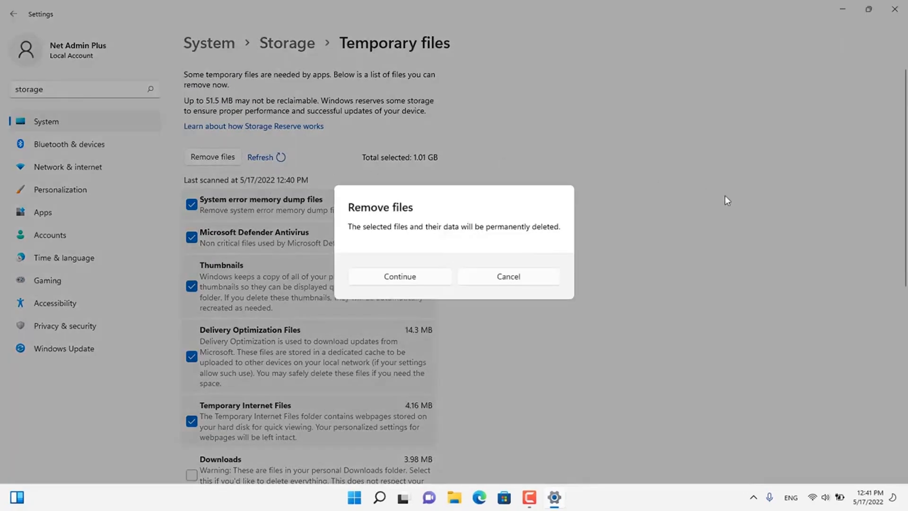
pyautogui.click(415, 281)
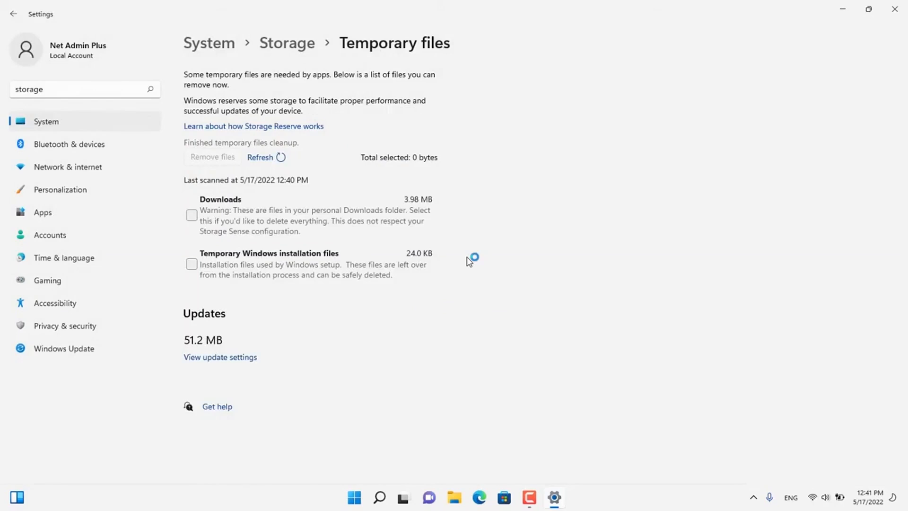
# - Return to the Storage page and open the Storage Sense settings
pyautogui.click(289, 45)
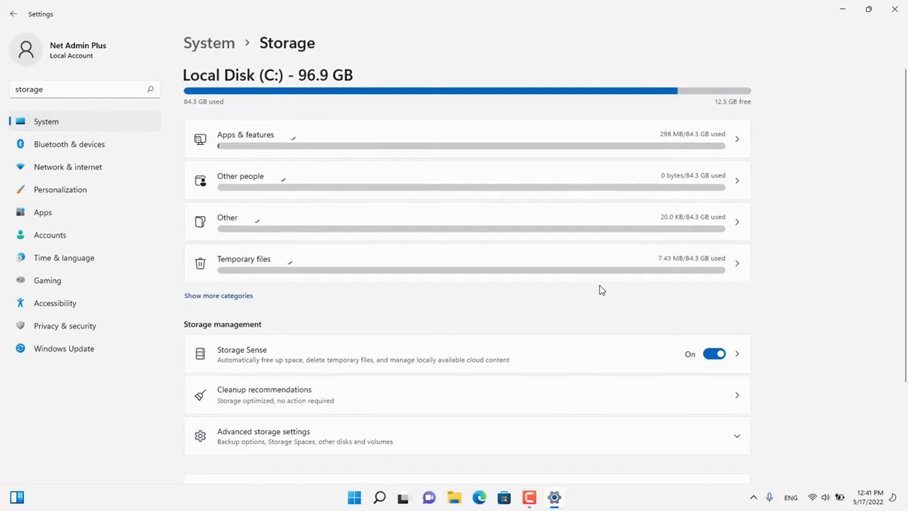
pyautogui.scroll(-1, 535, 332)
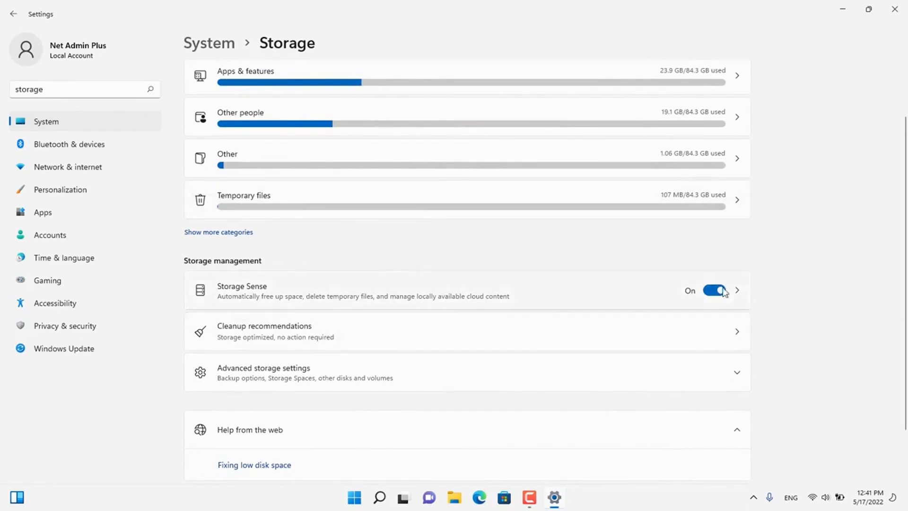
pyautogui.click(739, 303)
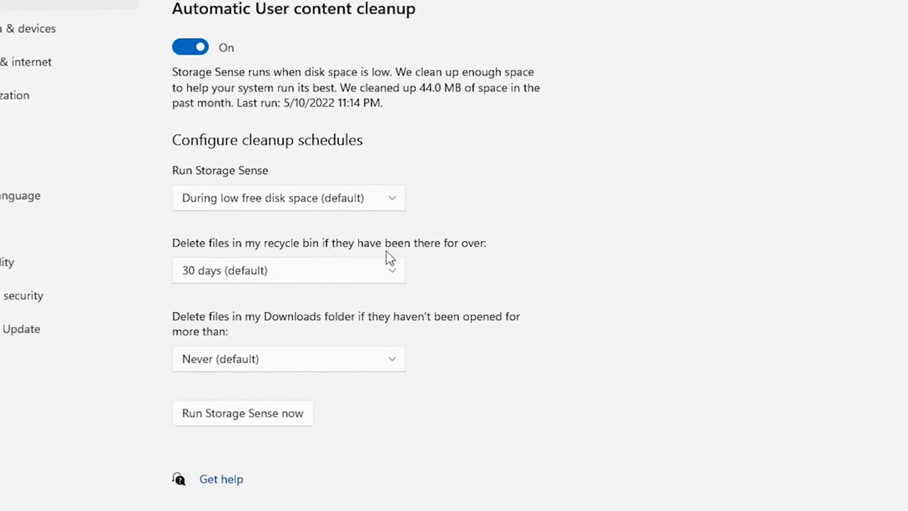
# - Examine the Storage Sense schedule options for recycle bin deletion, Downloads folder deletion and how often it runs
pyautogui.click(277, 279)
pyautogui.click(596, 233)
pyautogui.click(394, 364)
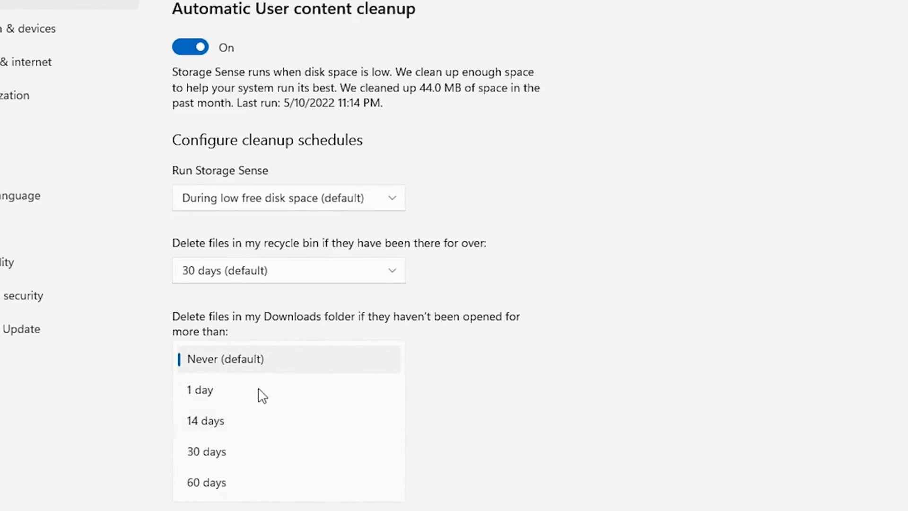
pyautogui.click(443, 95)
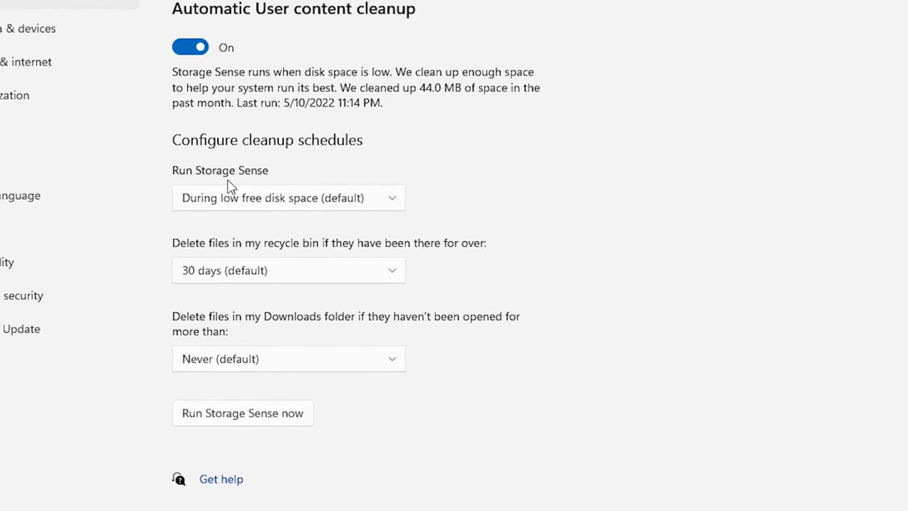
pyautogui.click(376, 201)
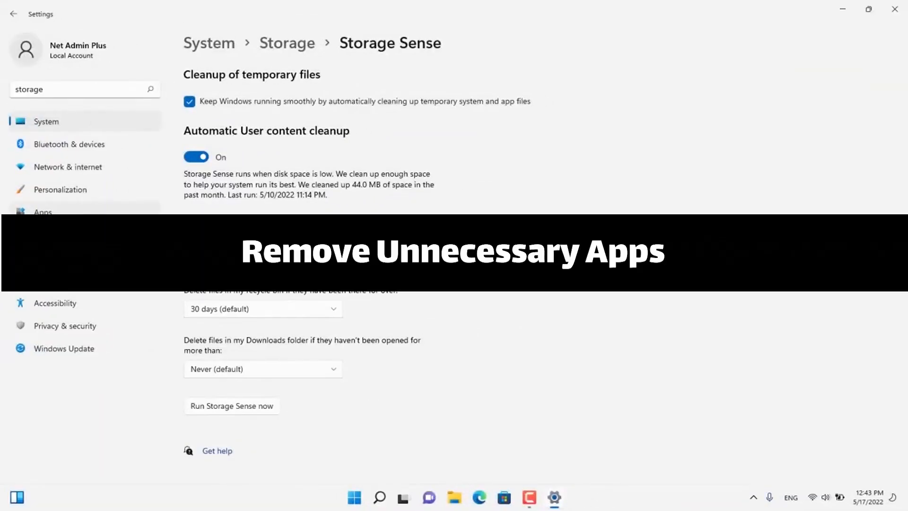
# - Open the installed apps list in Apps & features
pyautogui.click(73, 221)
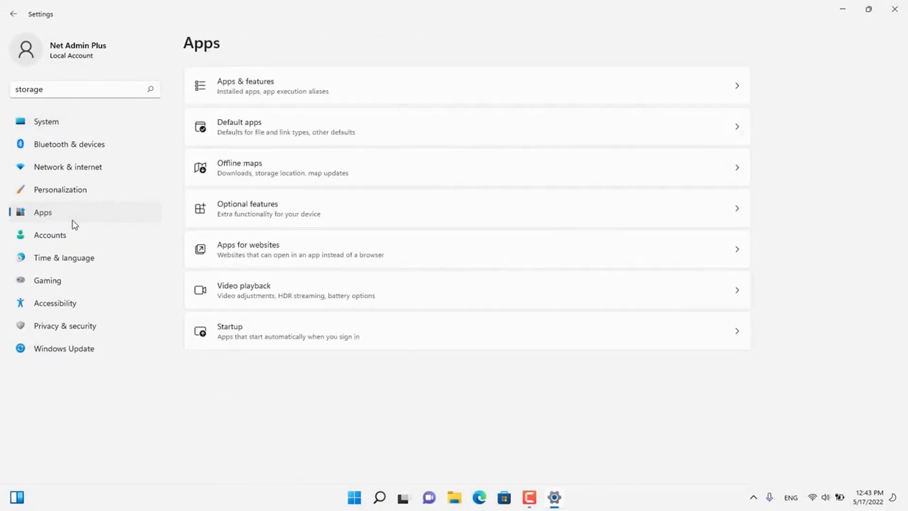
pyautogui.click(392, 98)
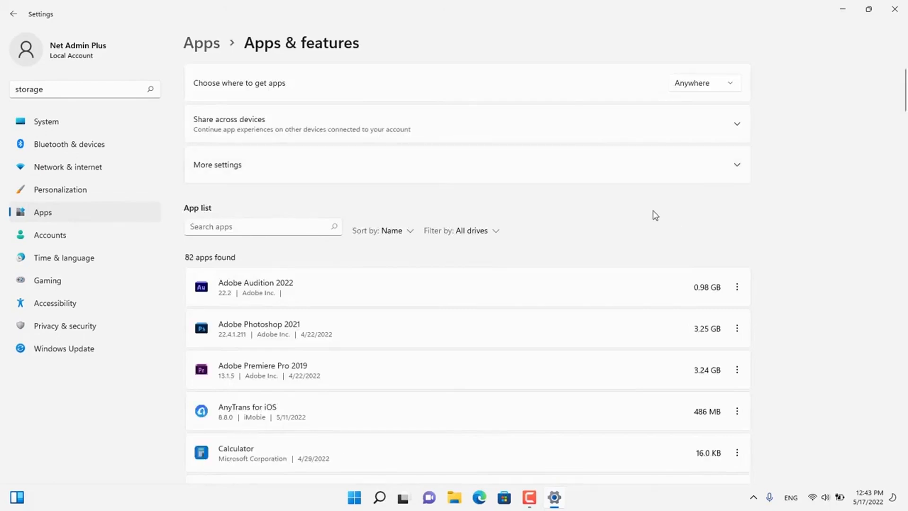
pyautogui.scroll(-3, 698, 218)
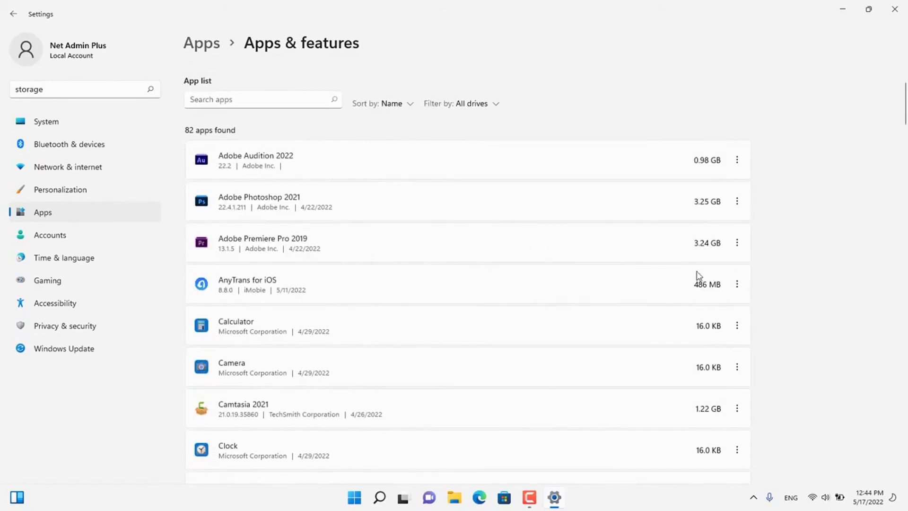
# - Uninstall AnyTrans for iOS through its removal wizard and close Windows Settings
pyautogui.click(737, 286)
pyautogui.click(662, 325)
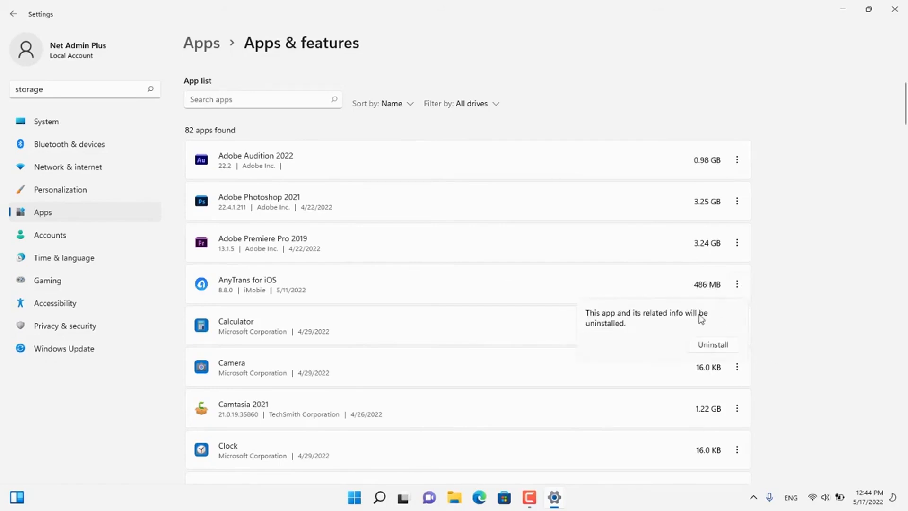
pyautogui.click(724, 348)
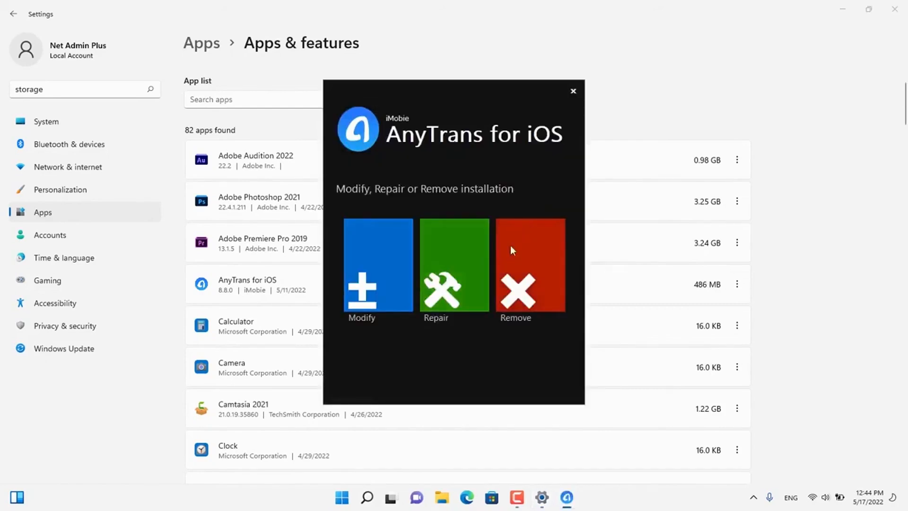
pyautogui.click(531, 274)
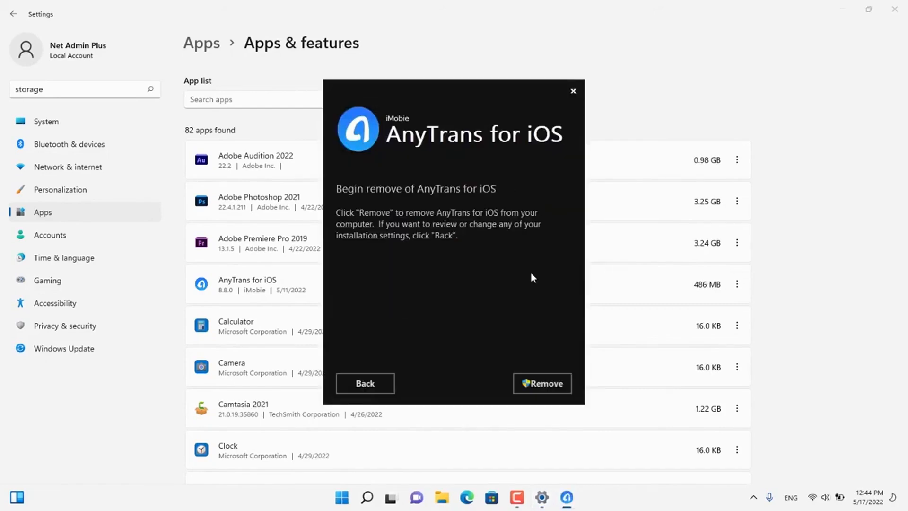
pyautogui.click(546, 384)
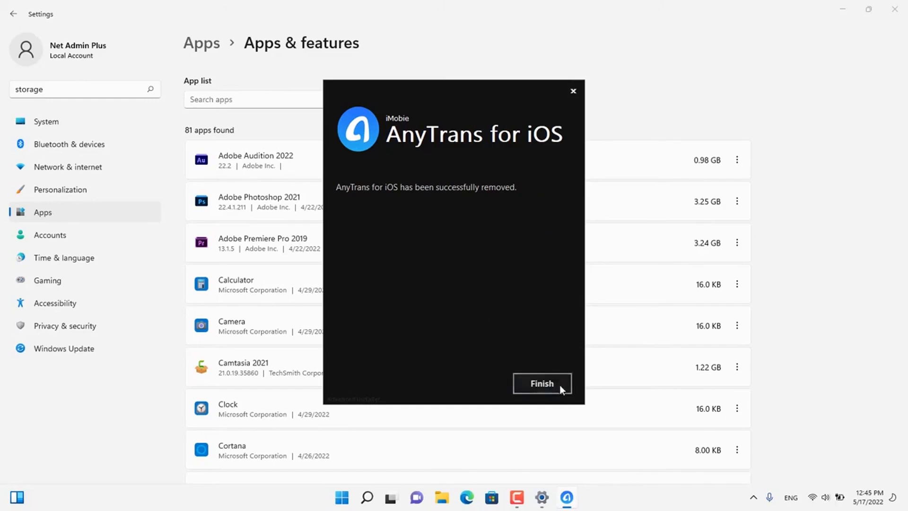
pyautogui.click(542, 383)
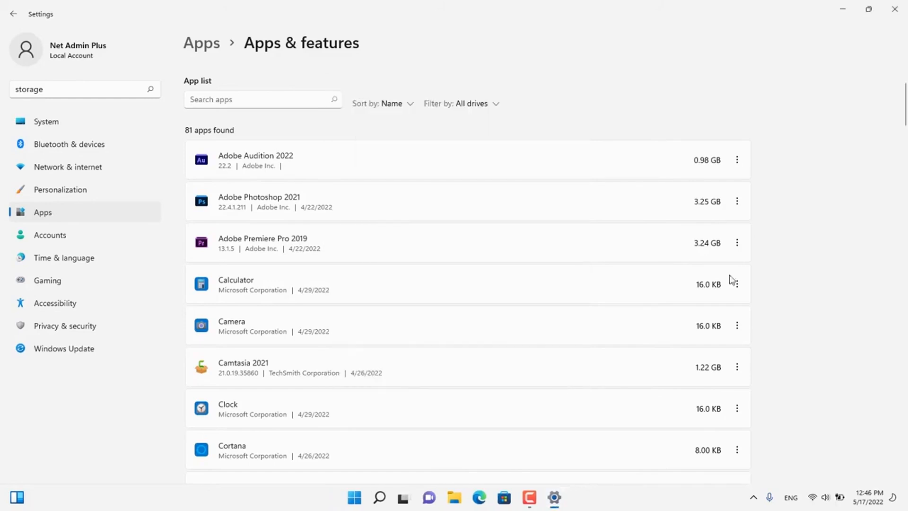
pyautogui.click(895, 9)
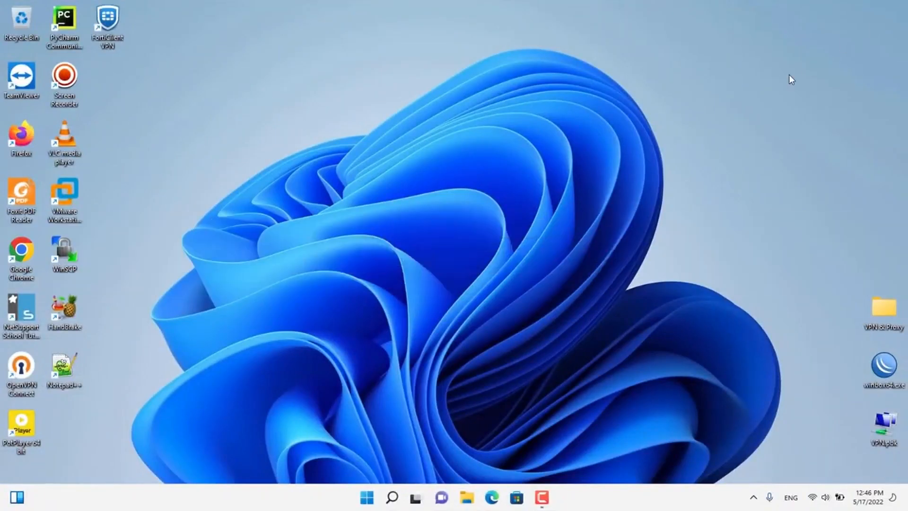
# - Search Windows for "def" and open Defragment and Optimize Drives
pyautogui.click(368, 498)
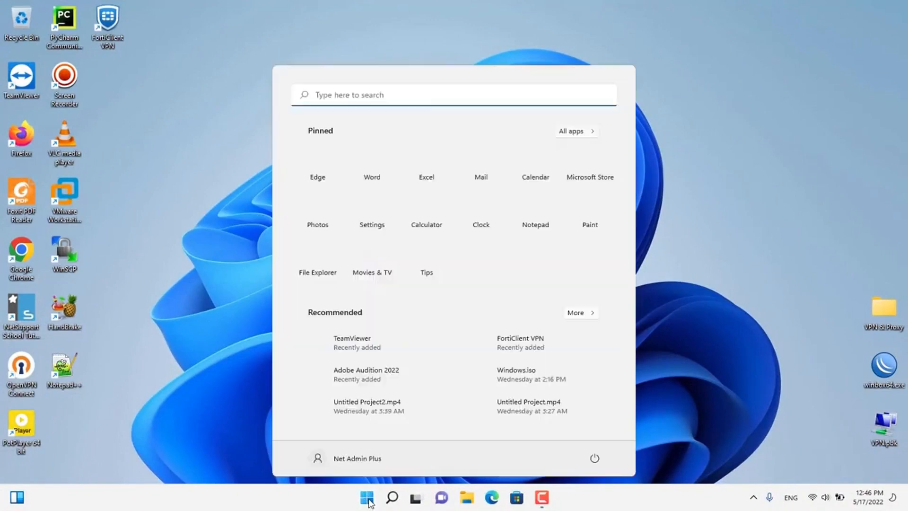
pyautogui.write('def')
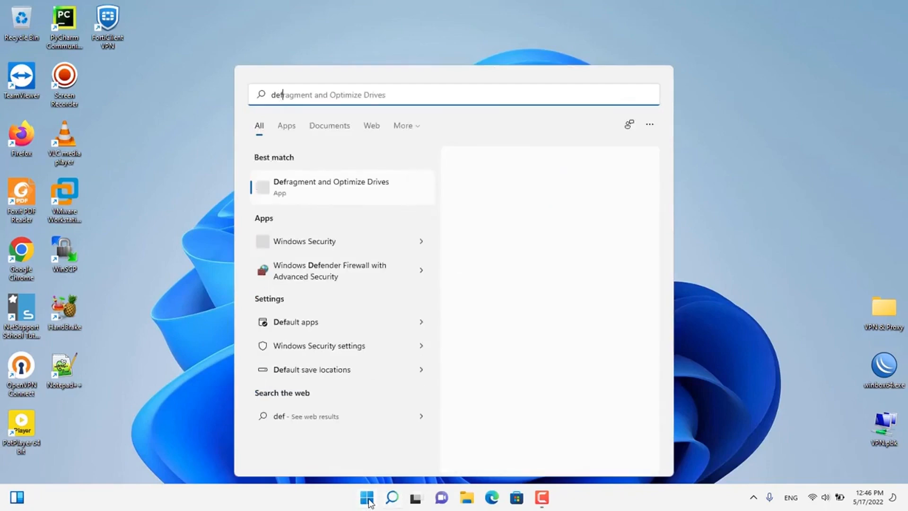
pyautogui.click(339, 198)
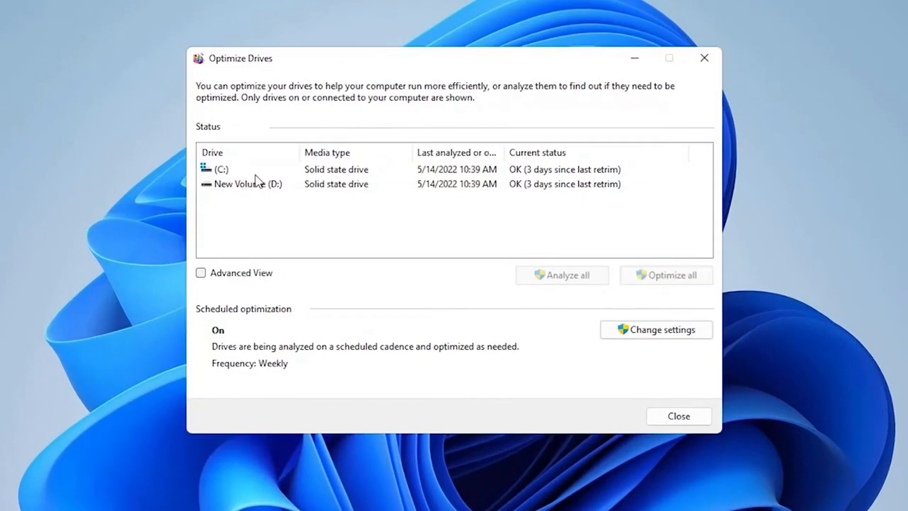
# - Select the New Volume (D:) solid state drive and optimize it
pyautogui.click(251, 169)
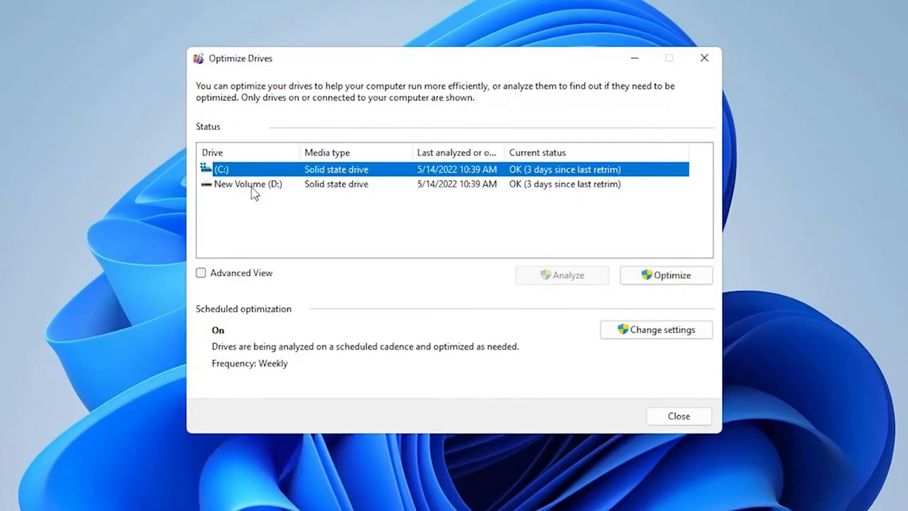
pyautogui.click(252, 188)
pyautogui.click(347, 175)
pyautogui.click(399, 187)
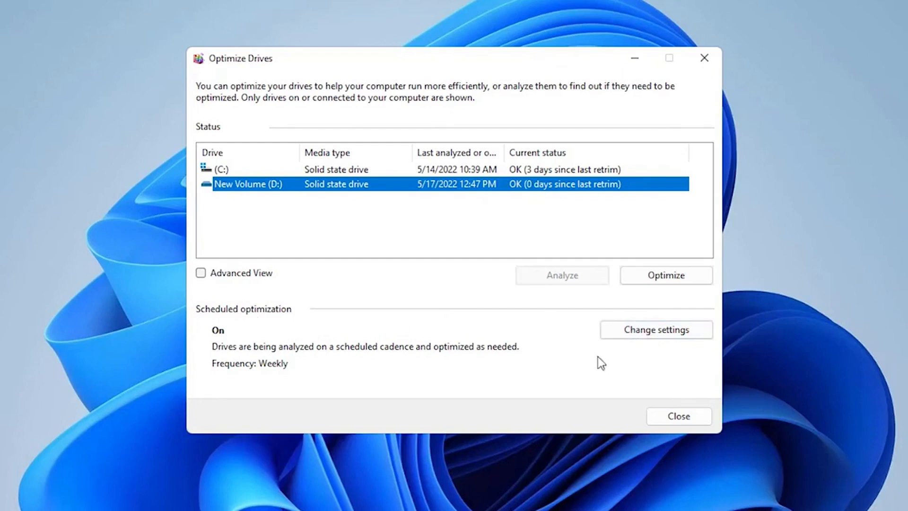
# - Examine the frequency choices in the drive optimization schedule and leave the schedule settings without saving
pyautogui.click(674, 337)
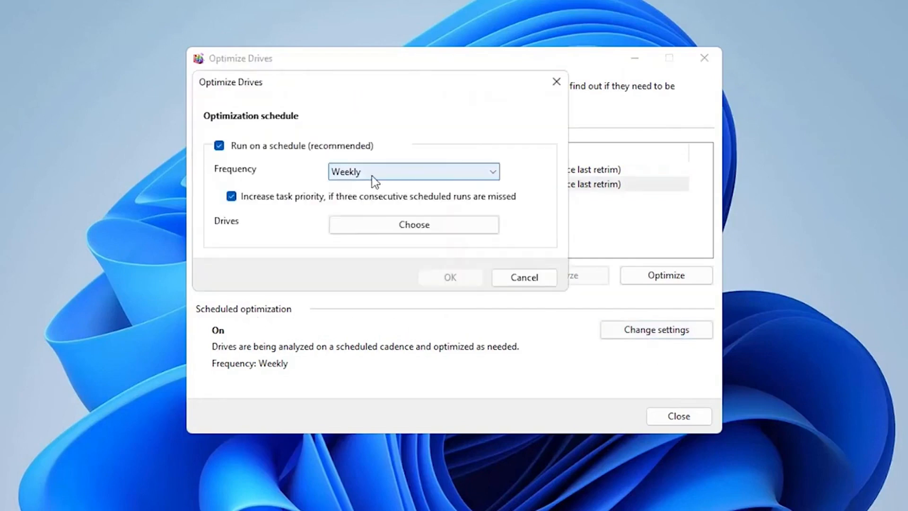
pyautogui.click(374, 174)
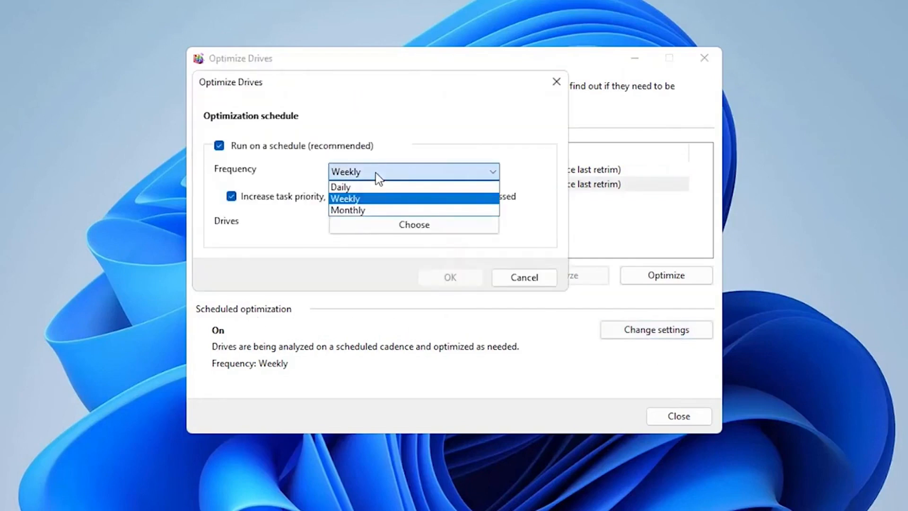
pyautogui.click(478, 81)
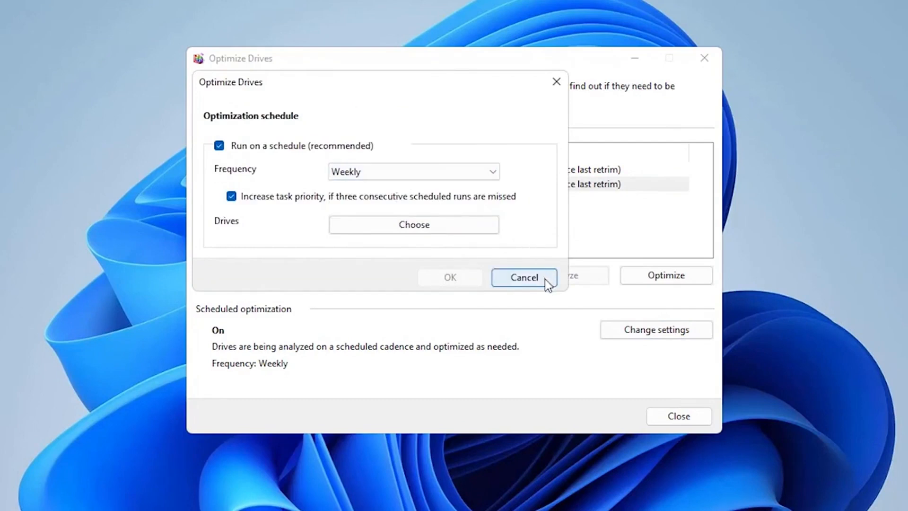
pyautogui.click(524, 278)
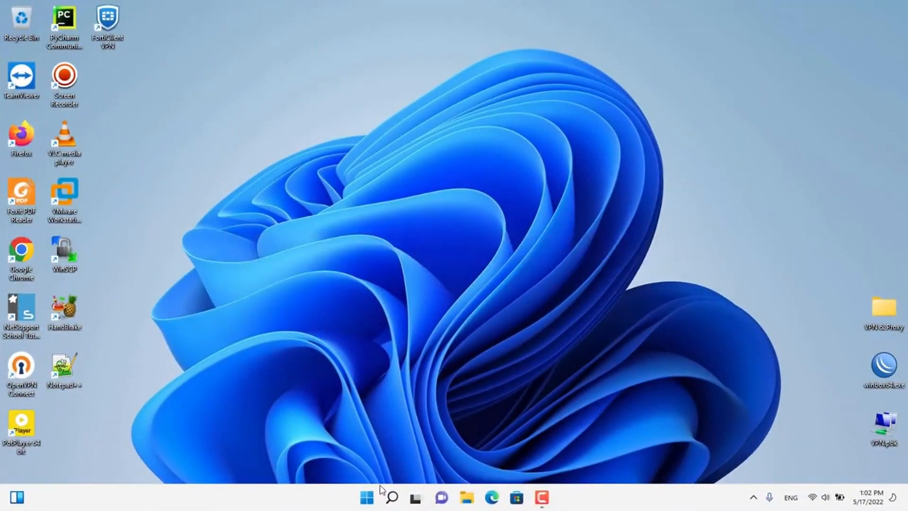
# - In the account Sign-in options of Windows Settings, turn off automatically saving restartable apps and restarting them when signing back in
pyautogui.click(368, 497)
pyautogui.click(378, 214)
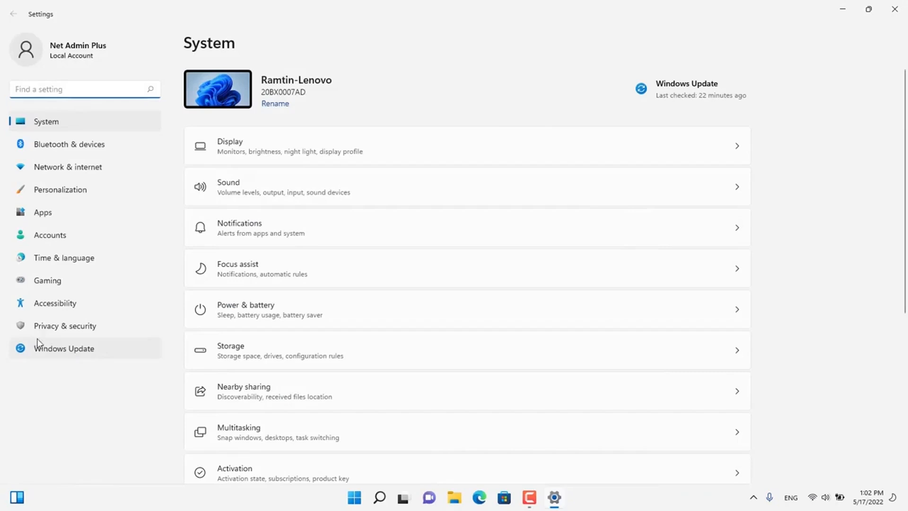
pyautogui.click(52, 236)
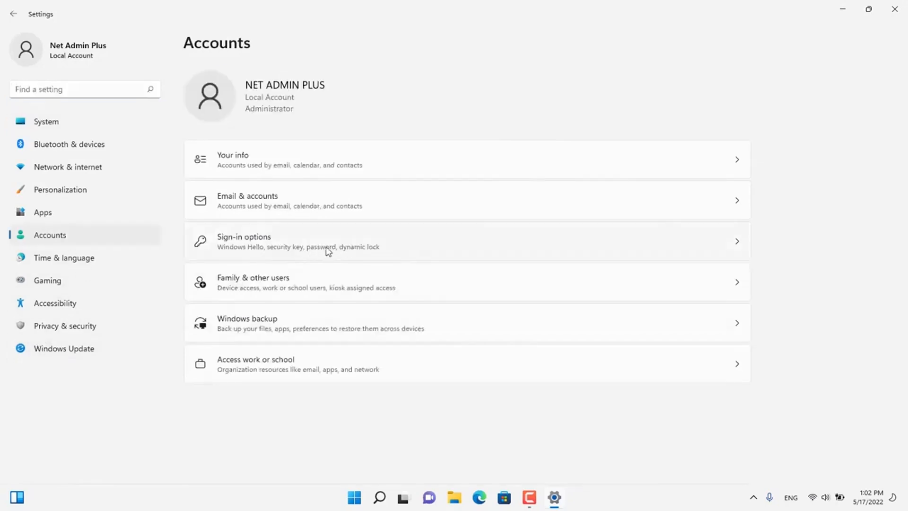
pyautogui.click(335, 248)
pyautogui.scroll(-3, 485, 320)
pyautogui.scroll(-2, 481, 315)
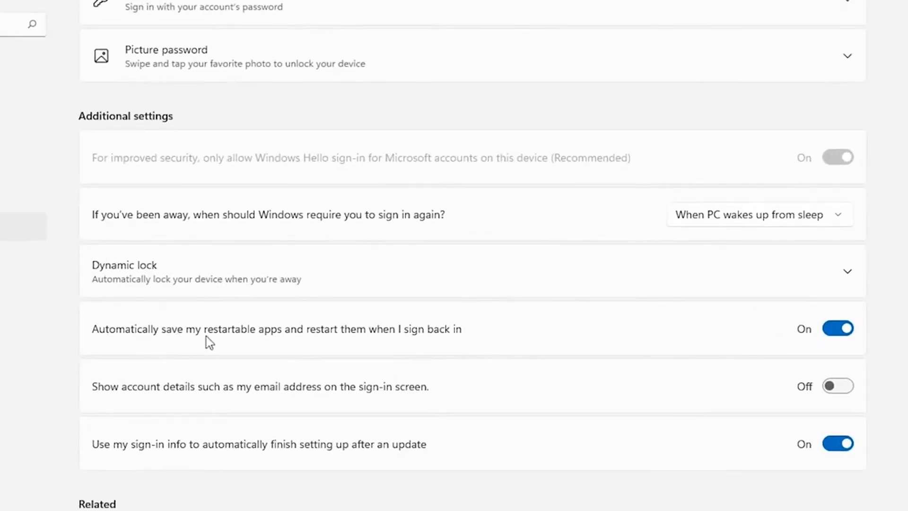
pyautogui.click(834, 335)
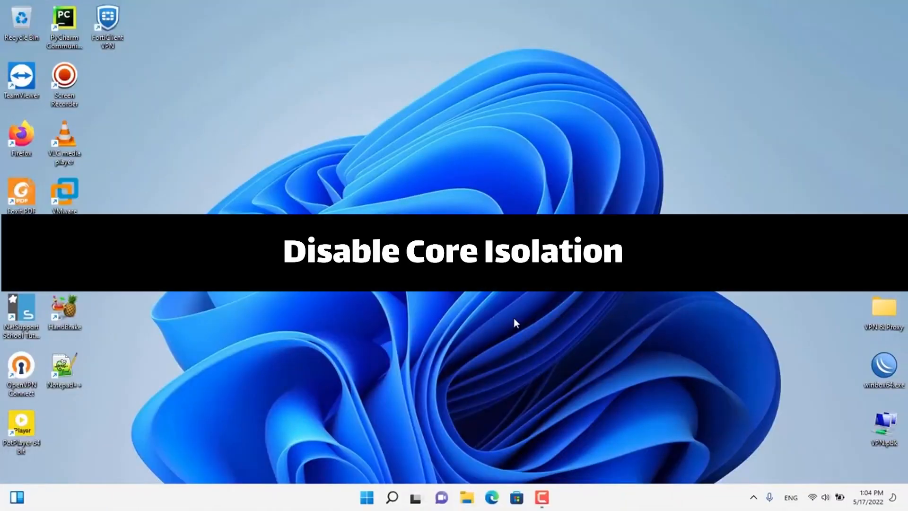
# - Search Windows for "core", open Core isolation to check the Memory integrity setting, and close Windows Security
pyautogui.click(368, 498)
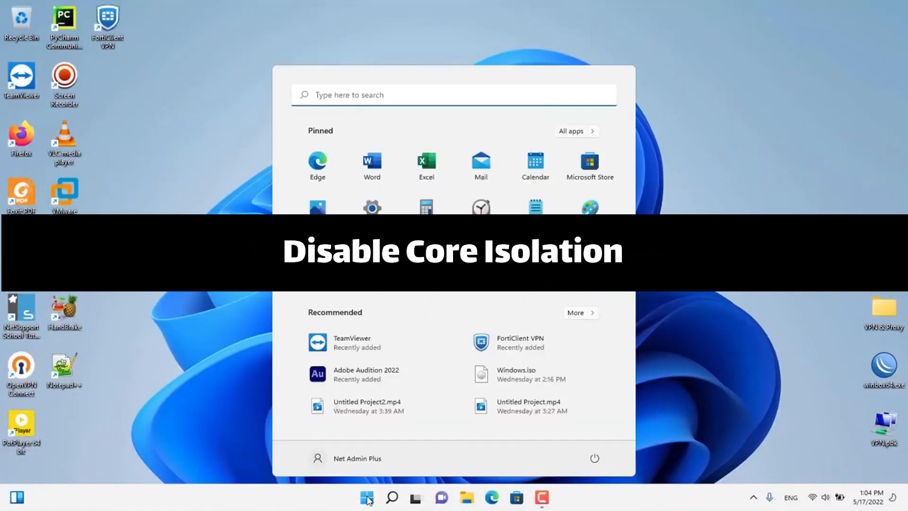
pyautogui.write('core isolation')
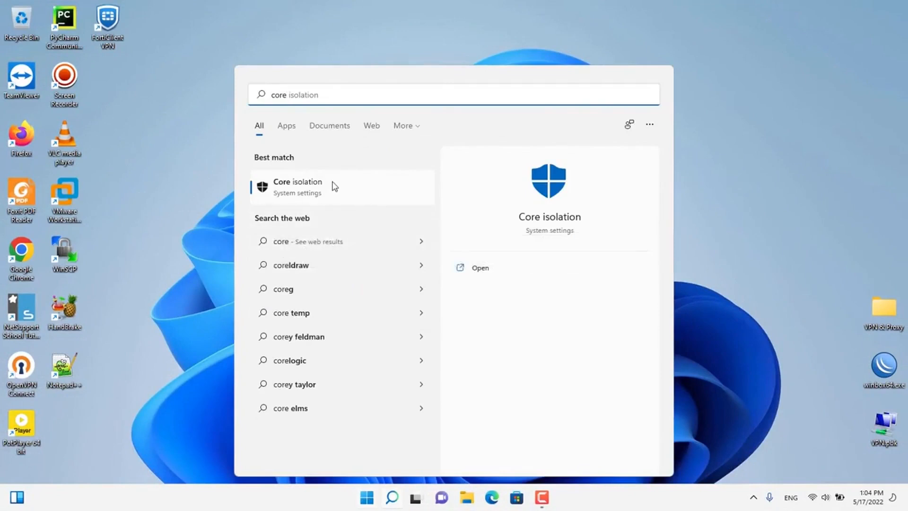
pyautogui.click(334, 186)
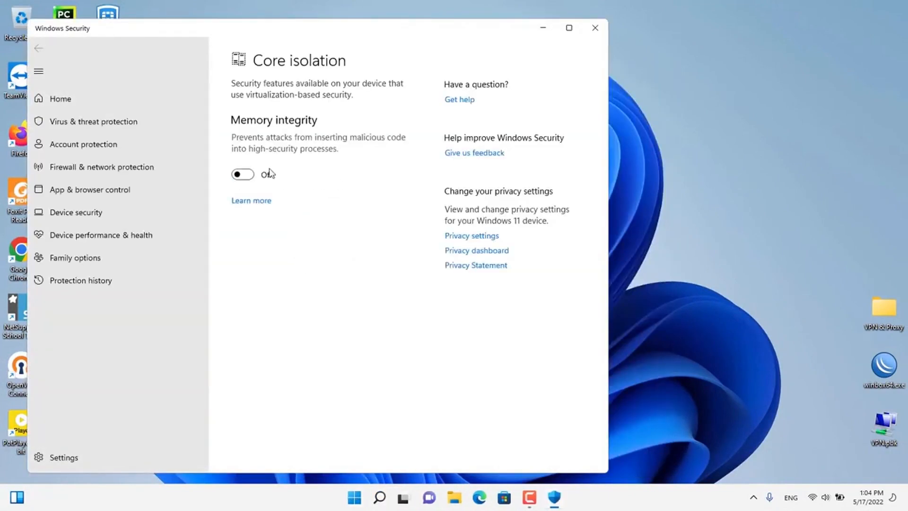
pyautogui.click(595, 28)
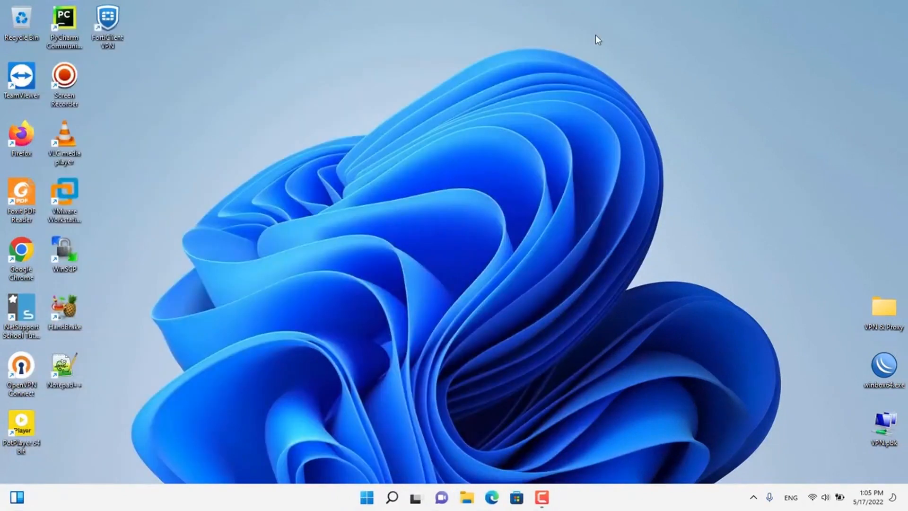
# - Open the Gaming section of Windows Settings and turn off Game Mode
pyautogui.press('super')
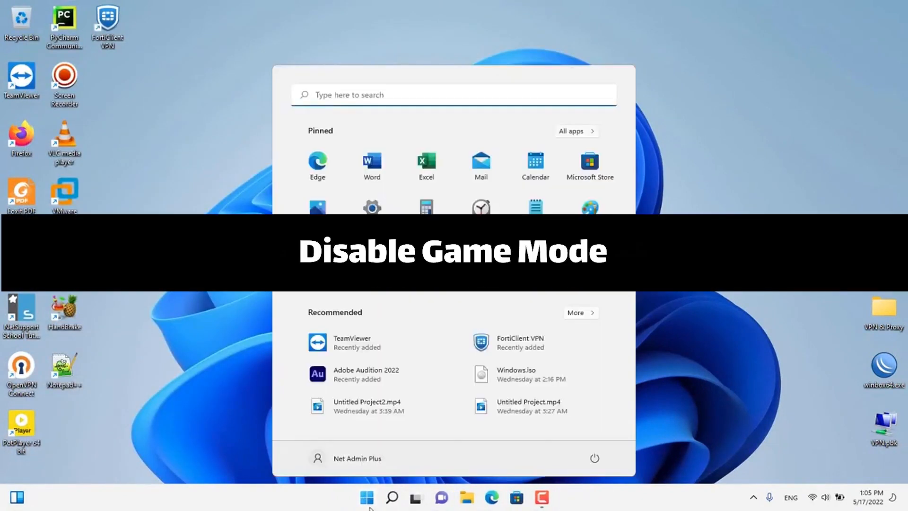
pyautogui.click(373, 214)
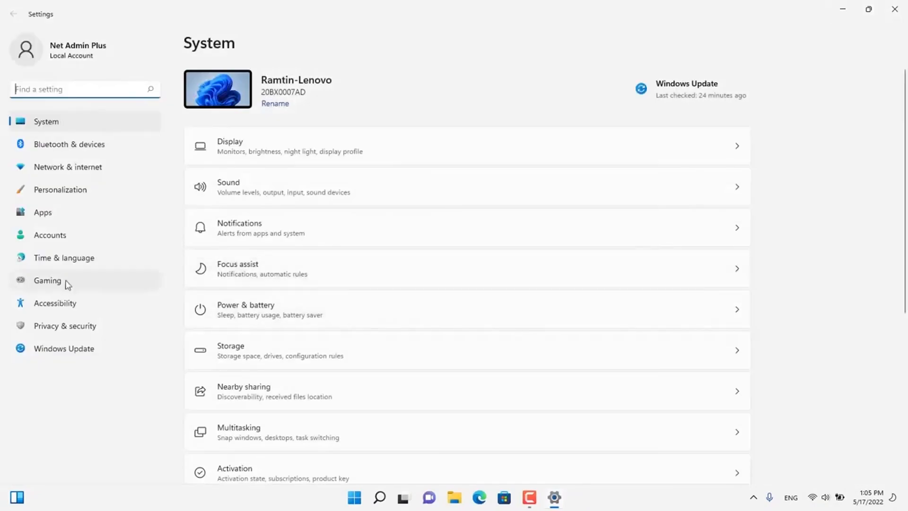
pyautogui.click(77, 282)
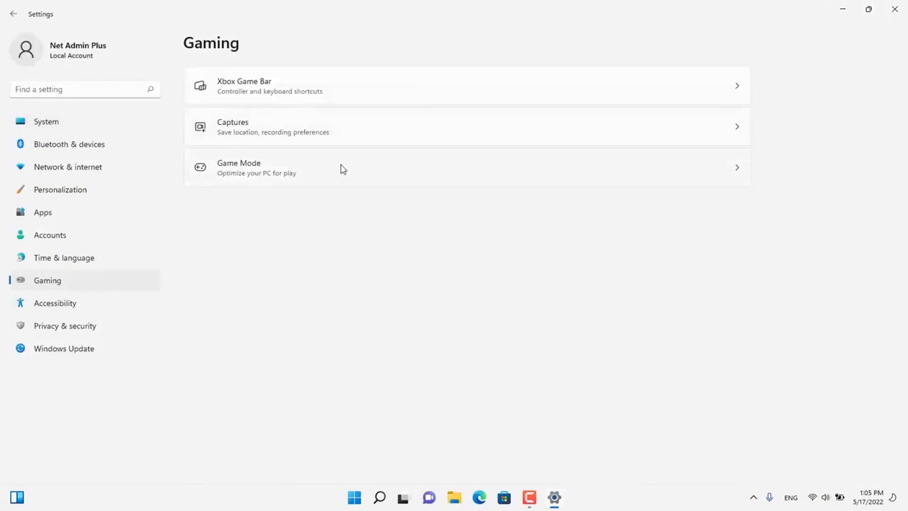
pyautogui.click(357, 178)
pyautogui.click(731, 87)
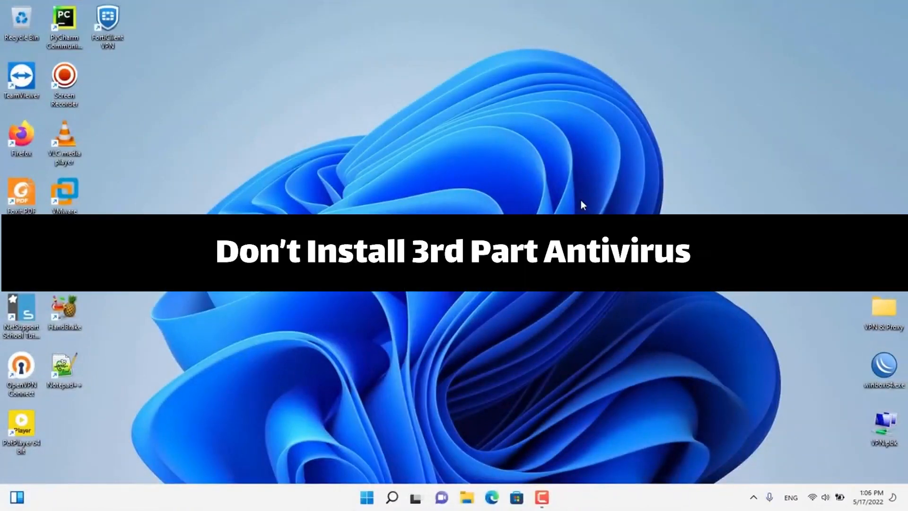
# - Reveal the hidden notification area apps and open Windows Security to review the built-in antivirus protection
pyautogui.click(754, 498)
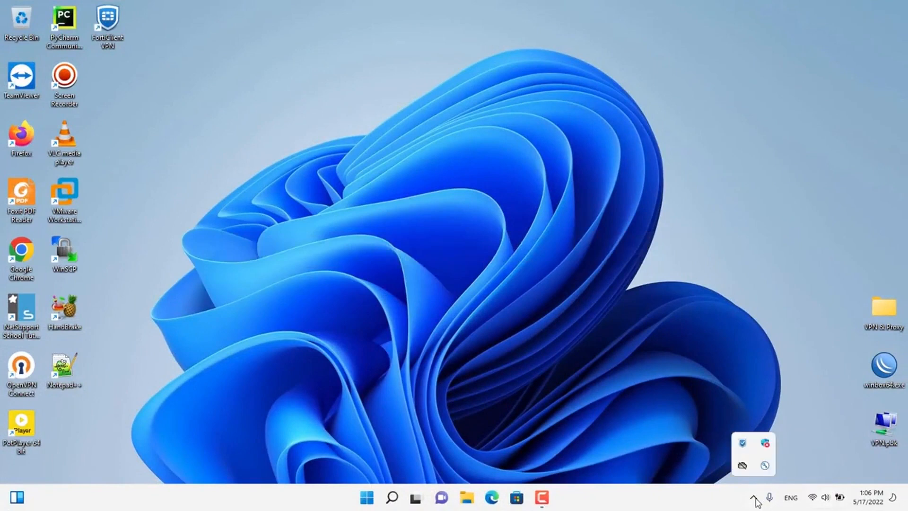
pyautogui.click(764, 444)
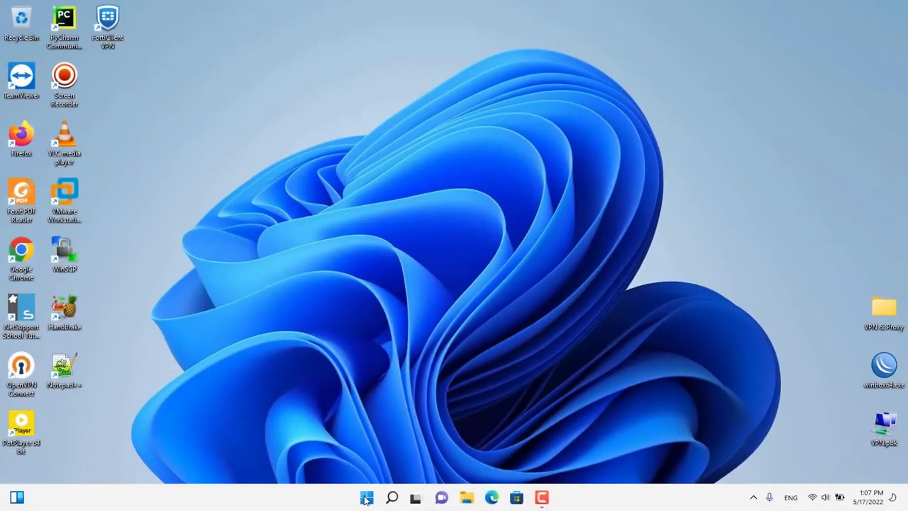
# - Open Windows Settings
pyautogui.click(366, 498)
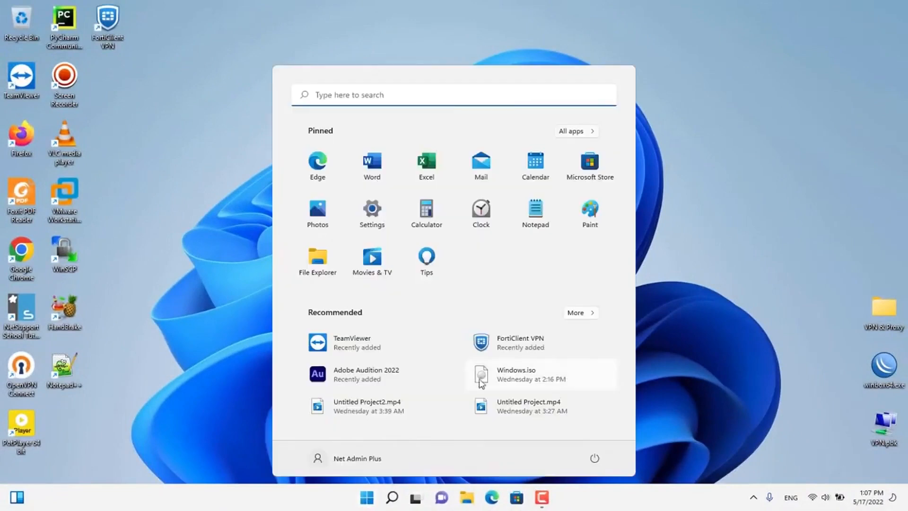
pyautogui.click(372, 213)
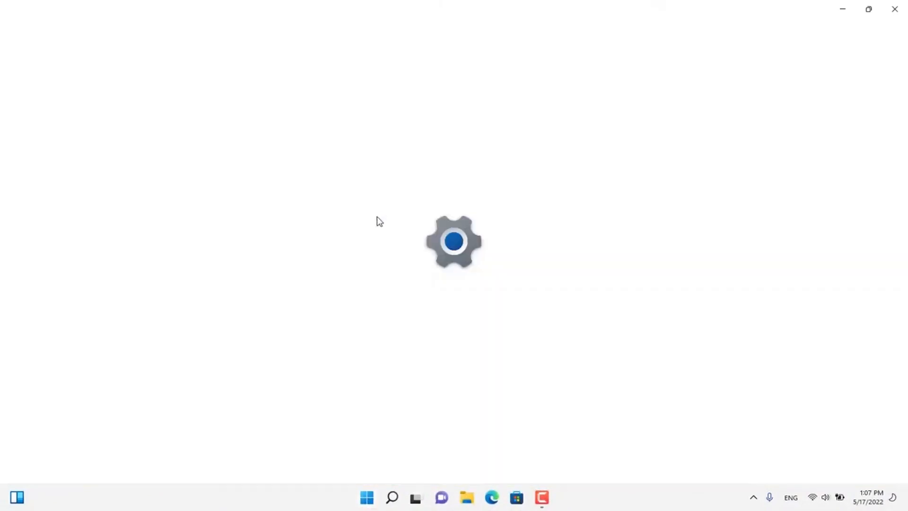